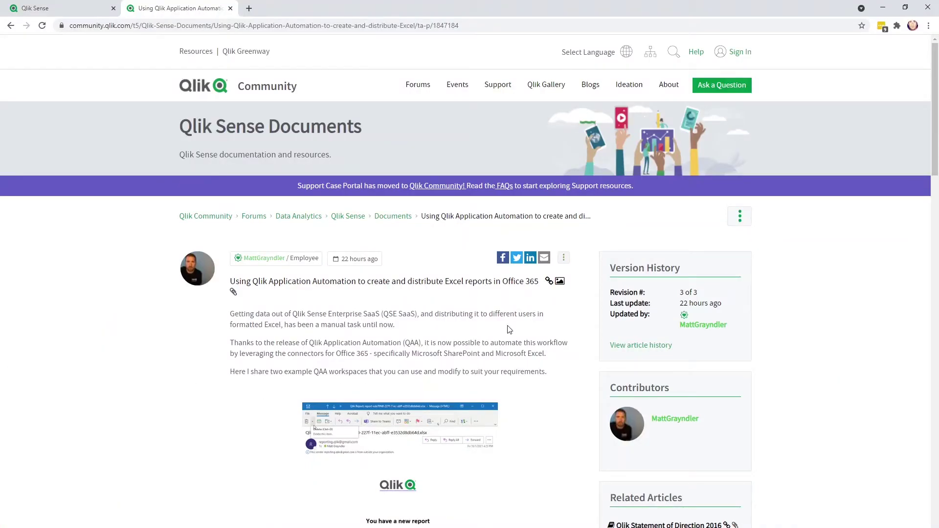
- Download the Scheduled Report.json attachment
scroll(507, 330, "down", 3)
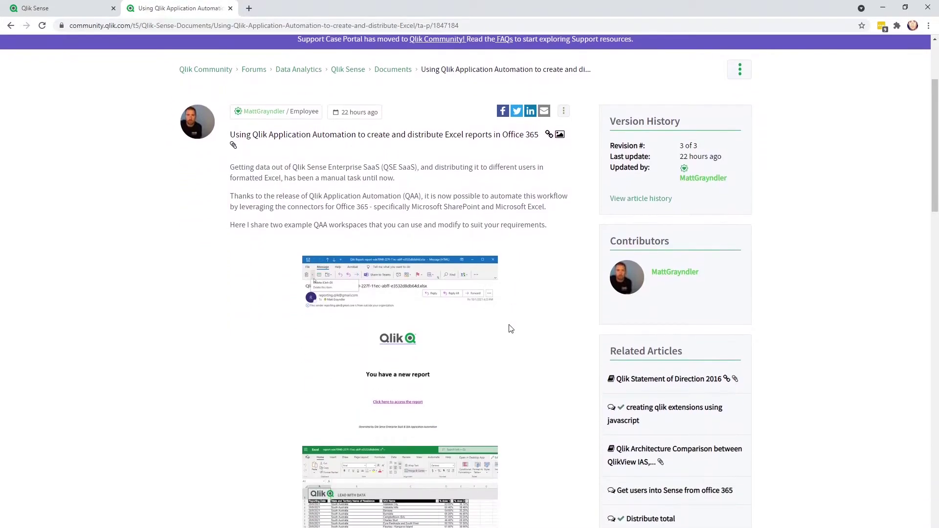
scroll(511, 329, "down", 10)
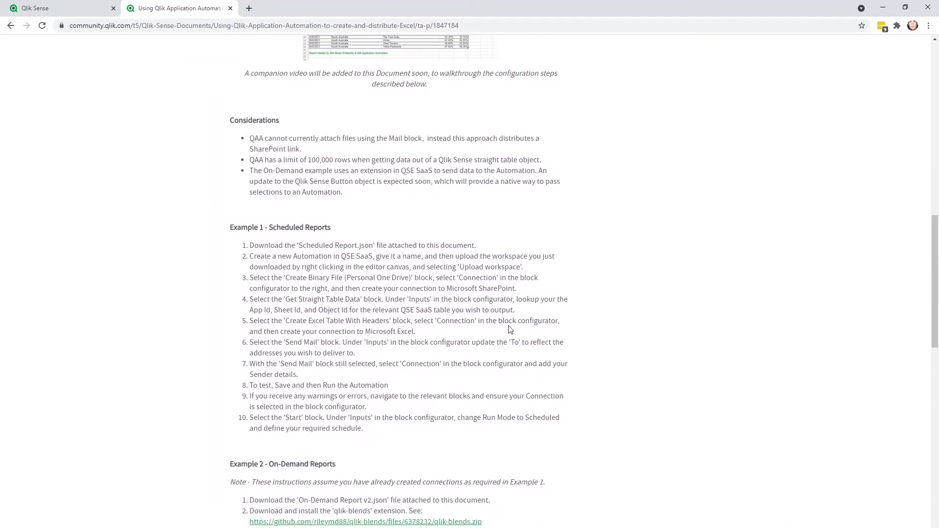
scroll(510, 330, "down", 20)
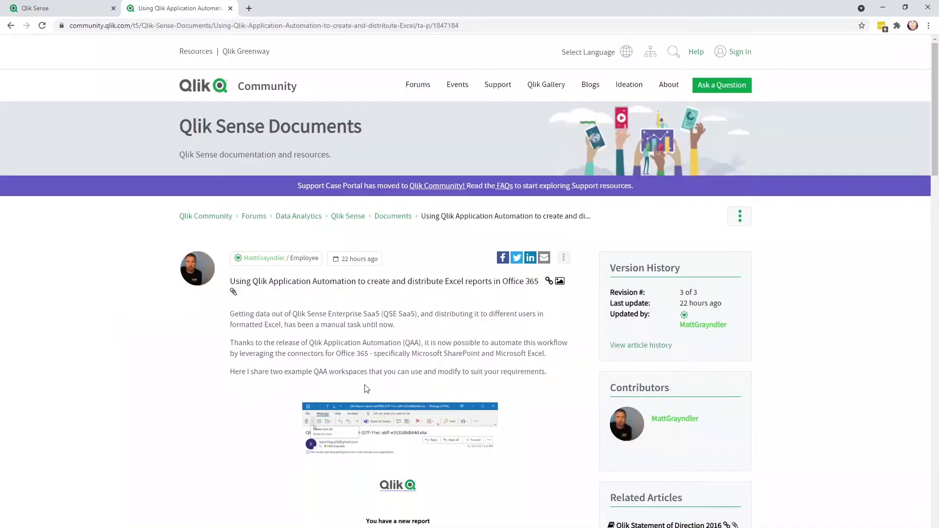
scroll(509, 329, "down", 2)
scroll(511, 329, "down", 20)
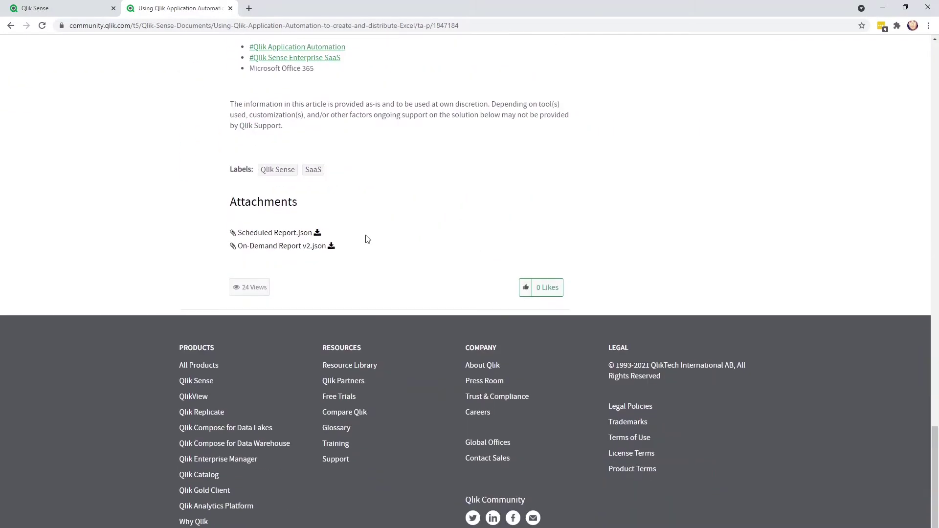
left_click(317, 233)
- In the Qlik Sense hub, create a new automation named 'Scheduled Report'
left_click(83, 11)
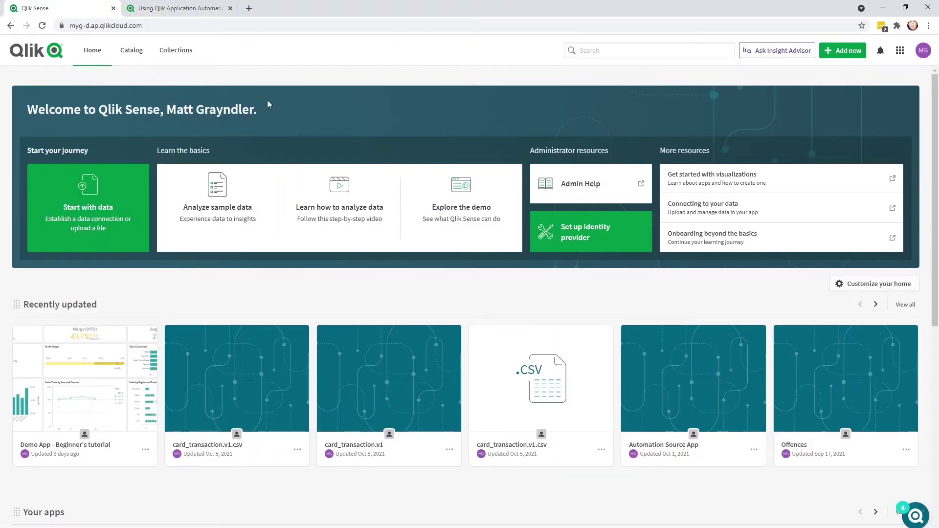
left_click(855, 56)
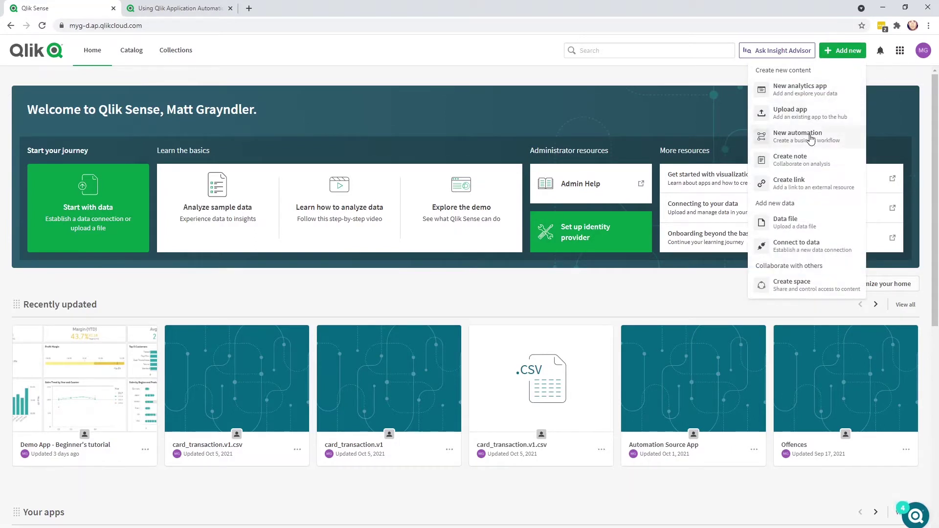
left_click(811, 139)
left_click(433, 129)
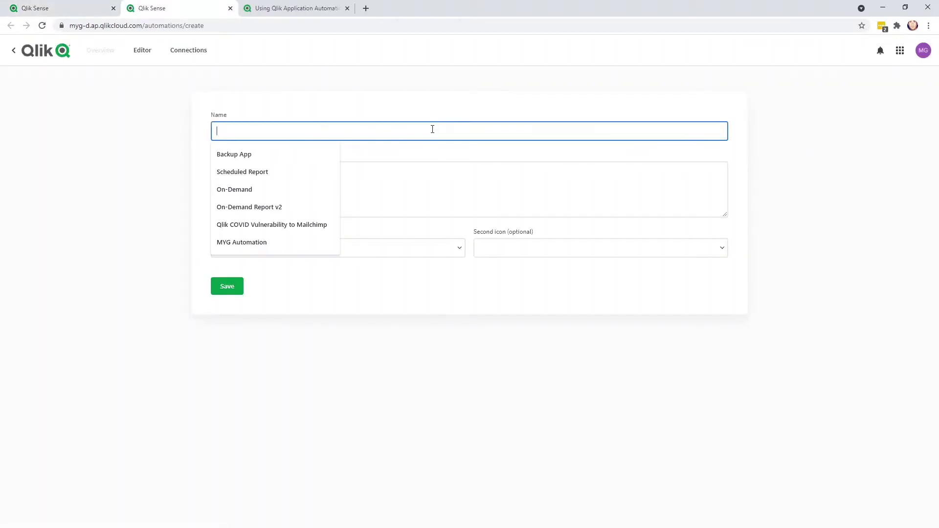
type("Scheduled")
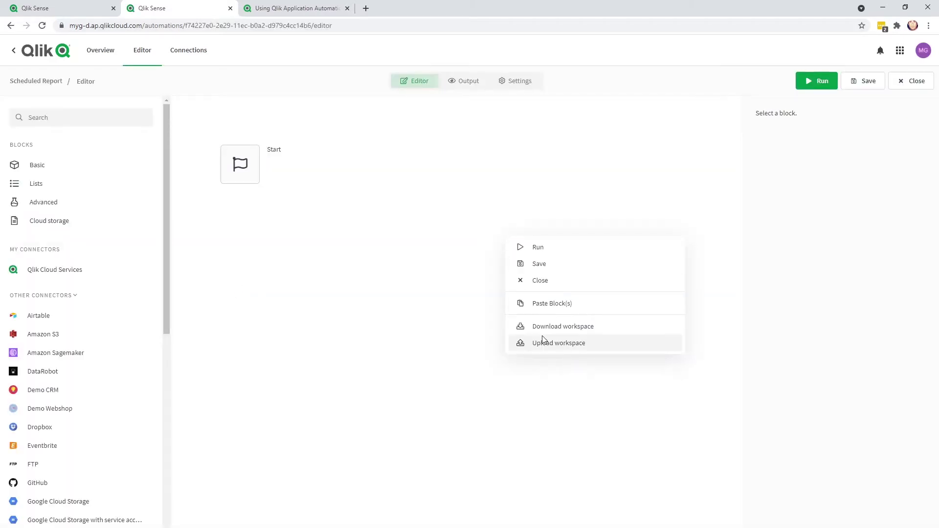
- Upload the workspace file Scheduled Report (1).json onto the canvas
left_click(543, 337)
left_click(487, 245)
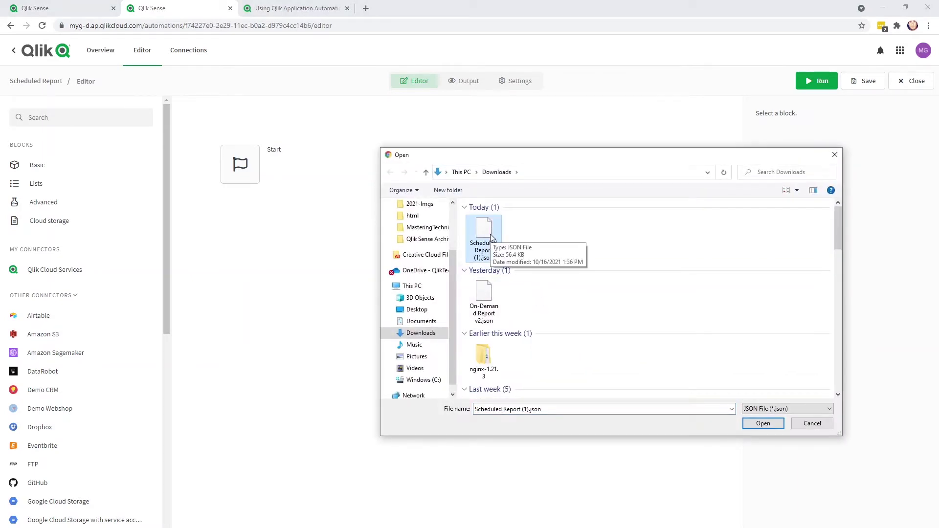
double_click(490, 234)
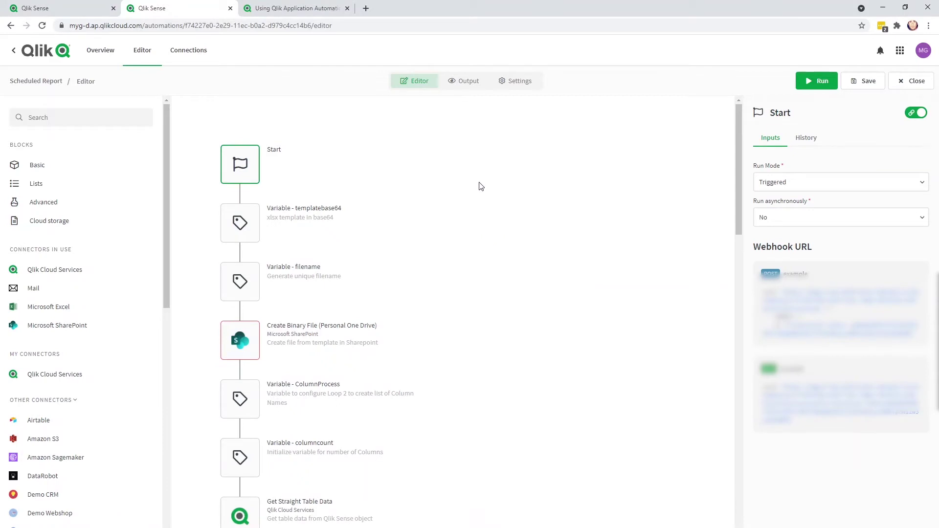
- Connect the Create Binary File block to Microsoft SharePoint with the work or school account
left_click(246, 351)
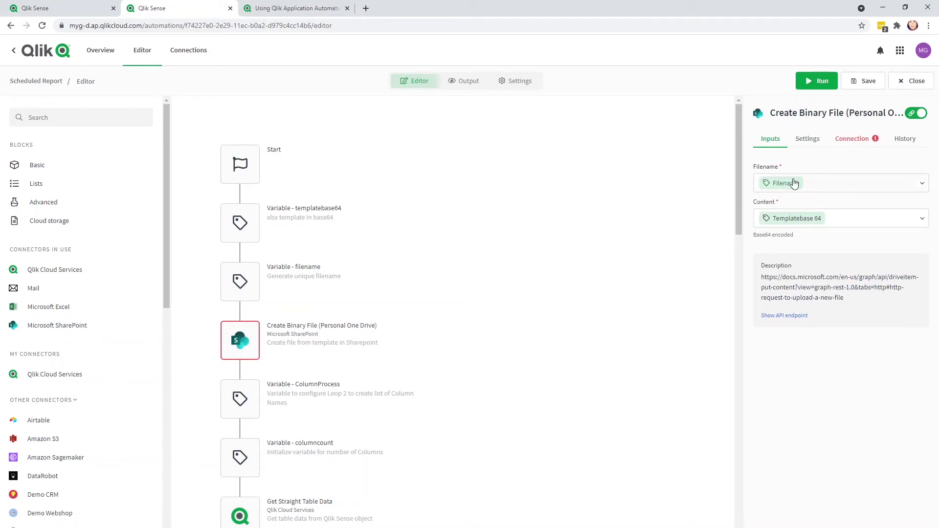
left_click(877, 145)
left_click(840, 187)
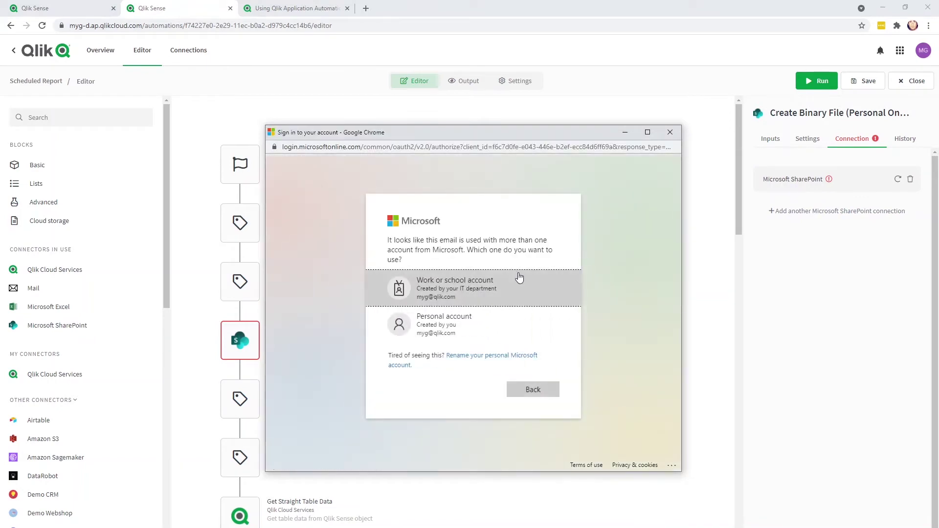
left_click(508, 284)
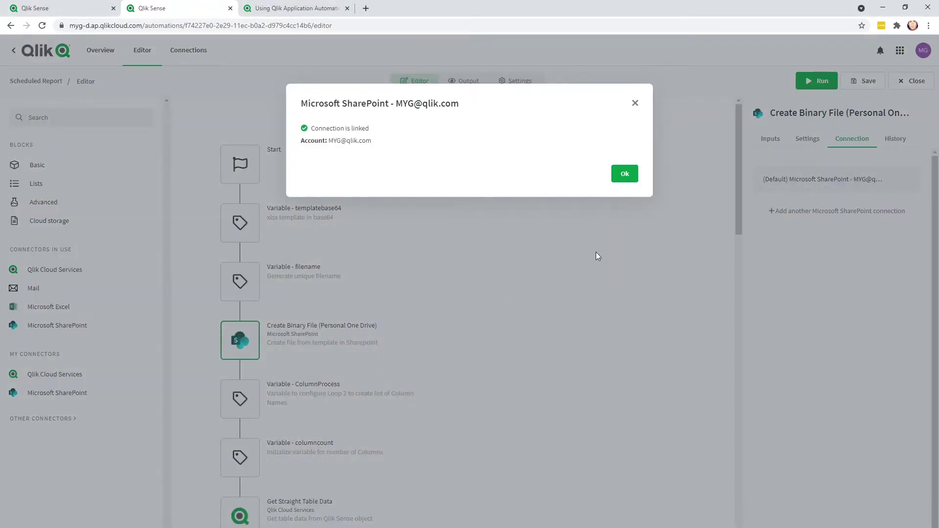
left_click(627, 176)
- Set the Get Straight Table Data App Id to AU Geographic Vaccination Rates via lookup
scroll(432, 297, "down", 4)
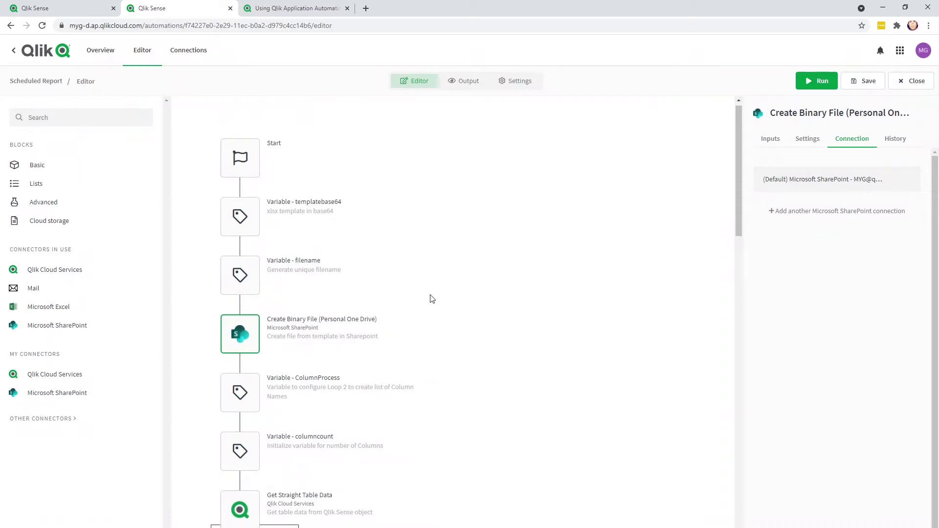
left_click(240, 318)
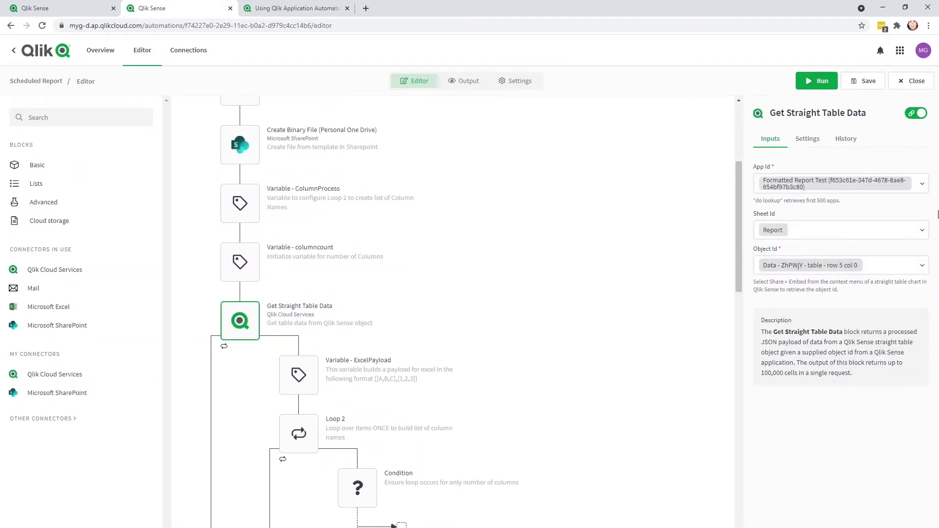
left_click(926, 187)
left_click(906, 207)
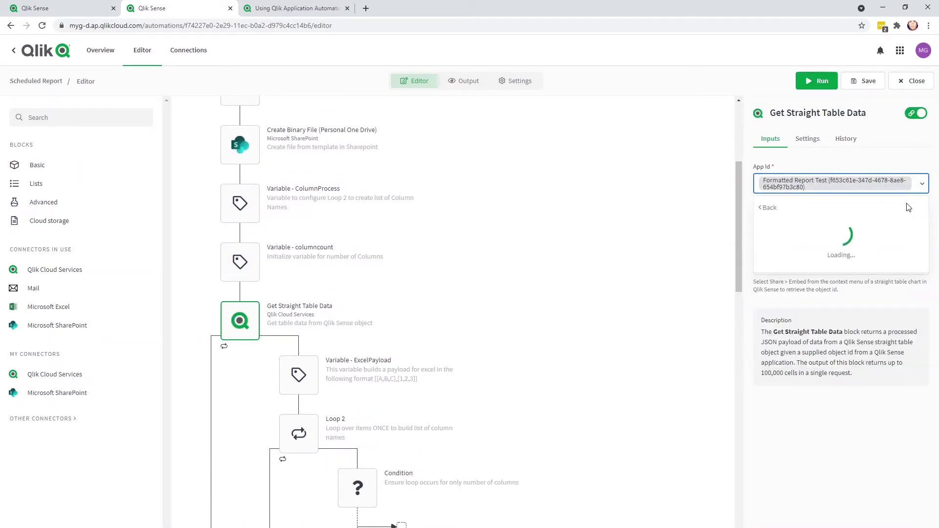
left_click(817, 226)
type("A")
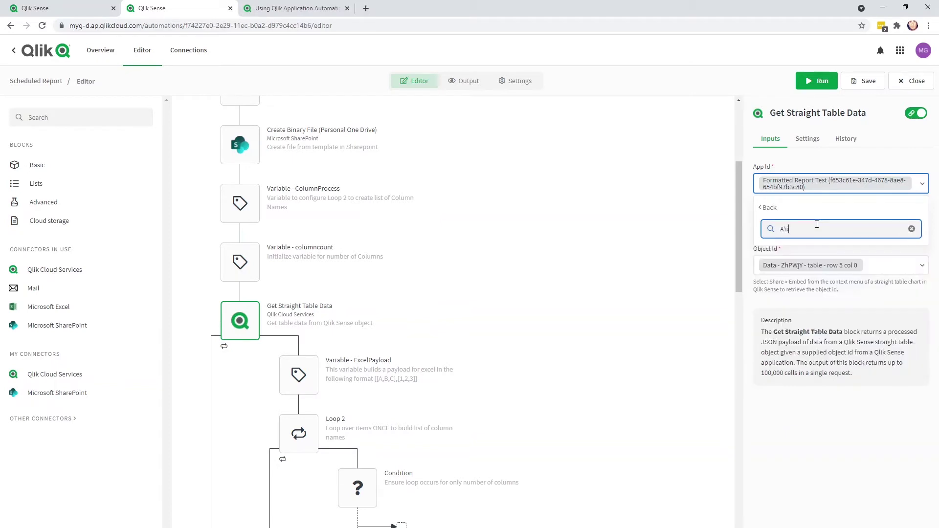
type("U")
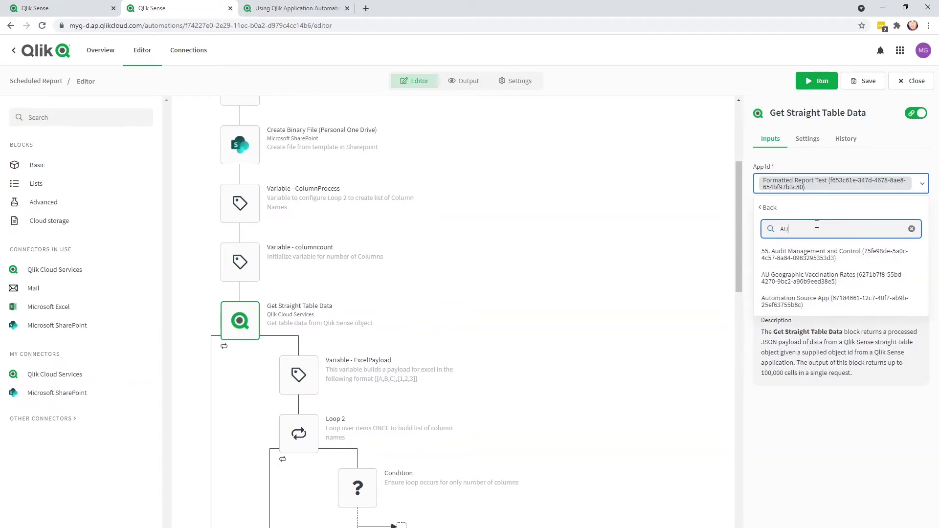
left_click(826, 278)
- Set its Sheet Id to Report and Object Id to the Details table
left_click(827, 231)
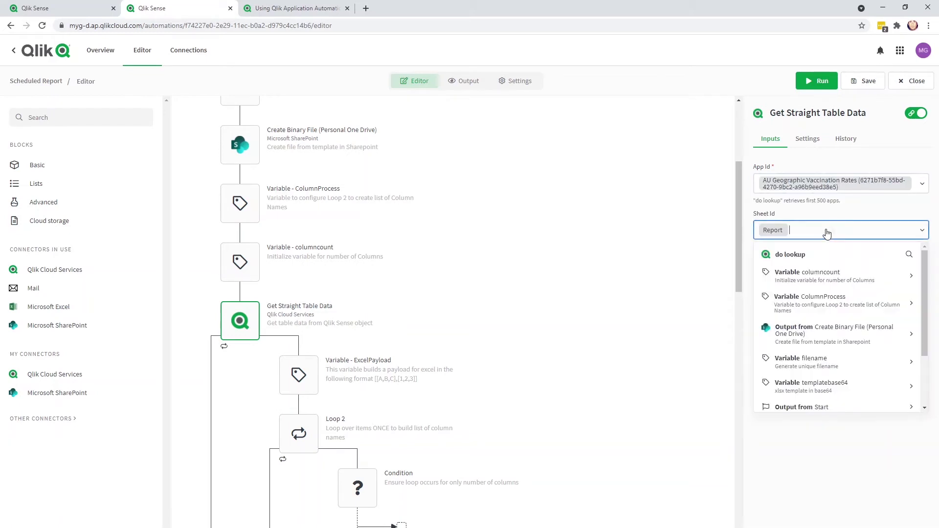
left_click(822, 253)
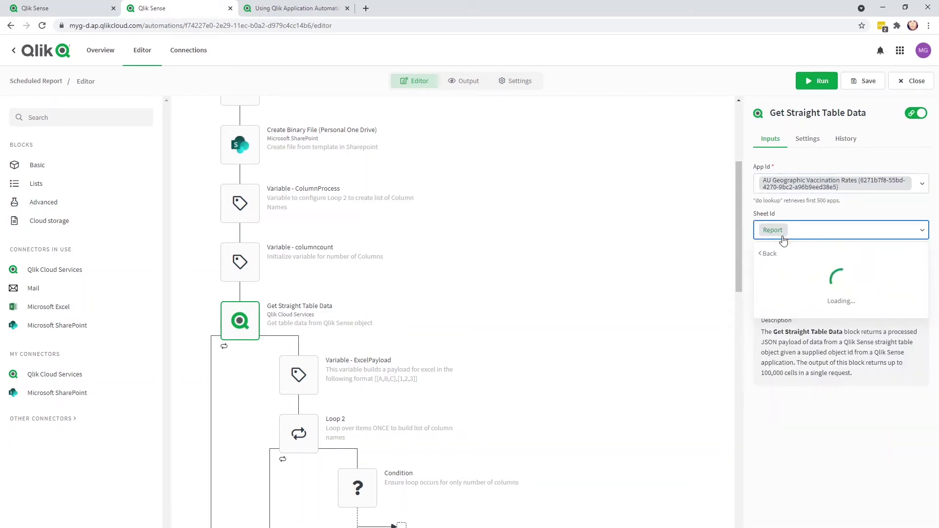
left_click(778, 275)
left_click(885, 269)
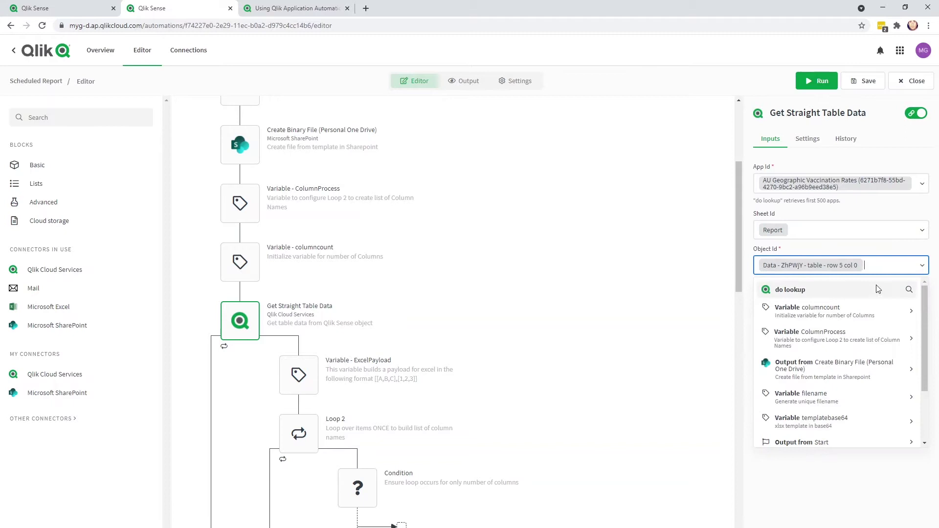
left_click(869, 289)
left_click(785, 310)
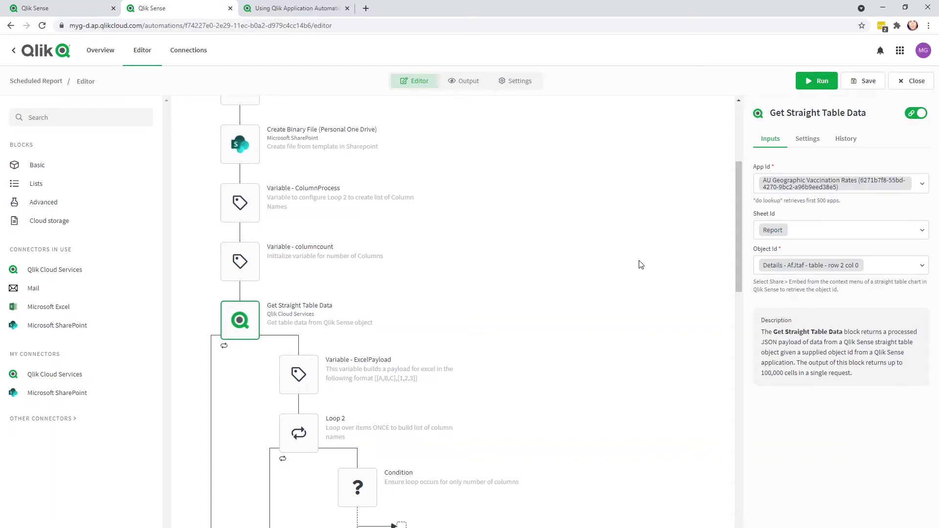
- Connect the Create Excel Table With Headers block to Microsoft Excel with the work account
scroll(641, 263, "down", 15)
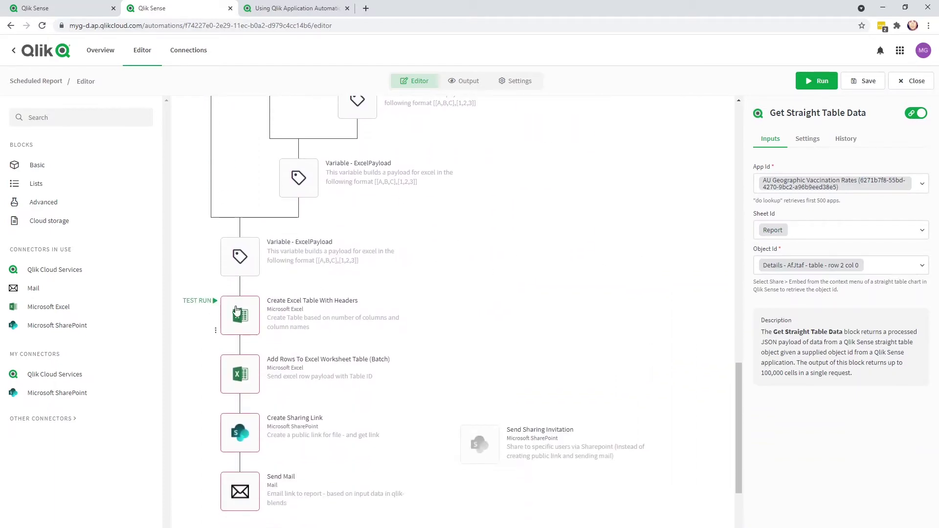
left_click(234, 313)
left_click(880, 141)
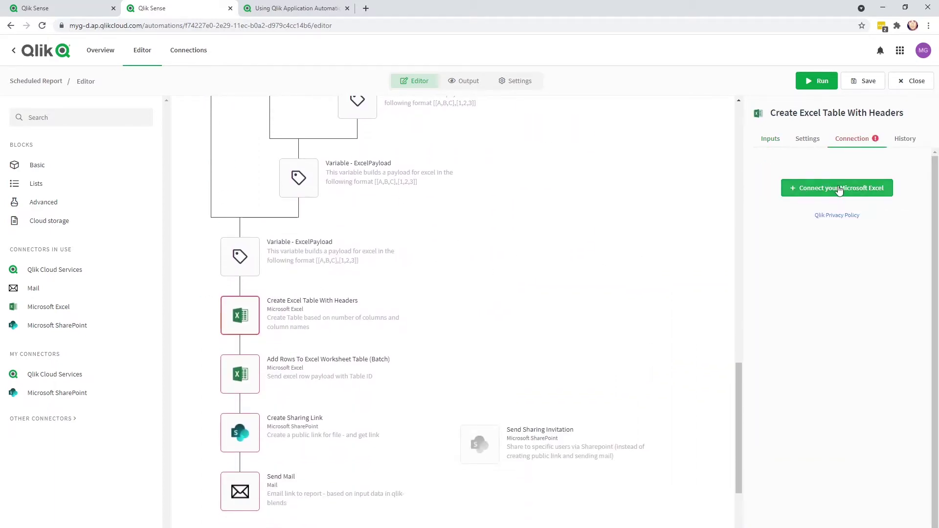
left_click(840, 189)
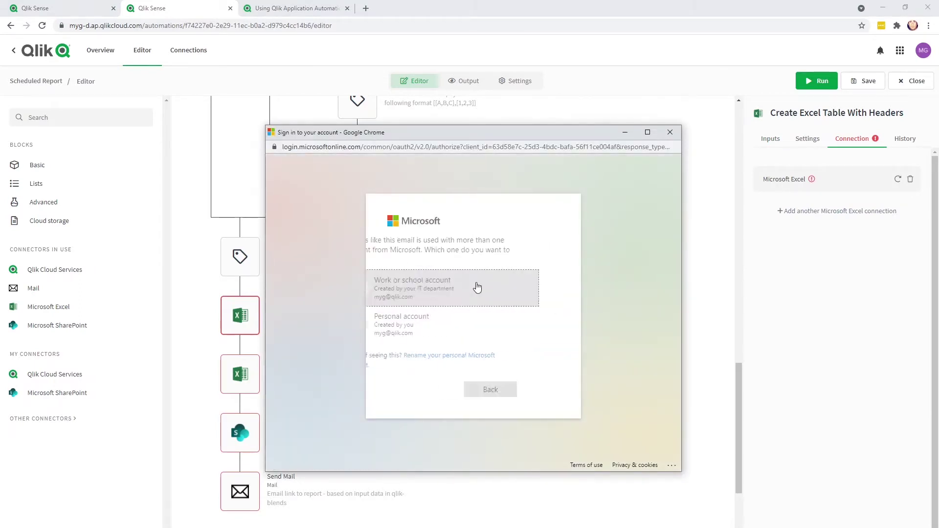
left_click(476, 287)
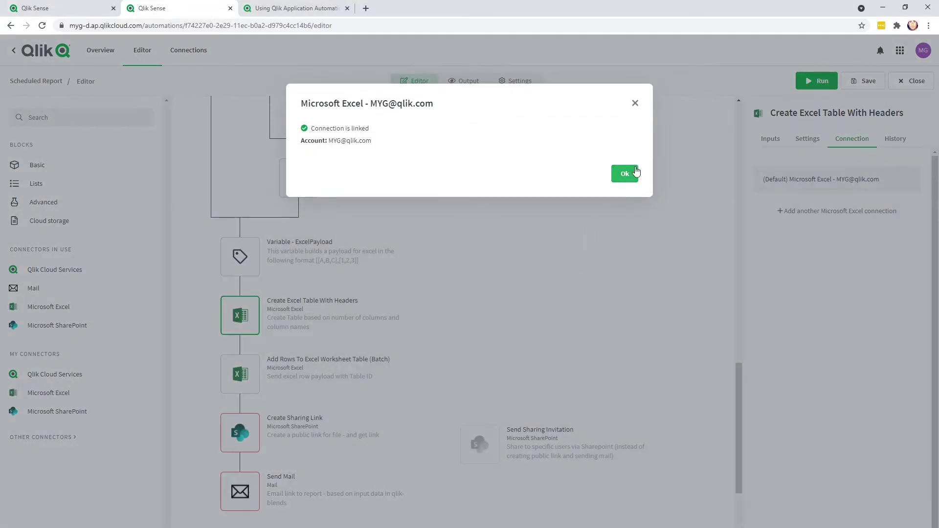
left_click(631, 174)
- Confirm Add Rows To Excel Worksheet Table uses the Excel connection, then select Create Sharing Link
left_click(254, 388)
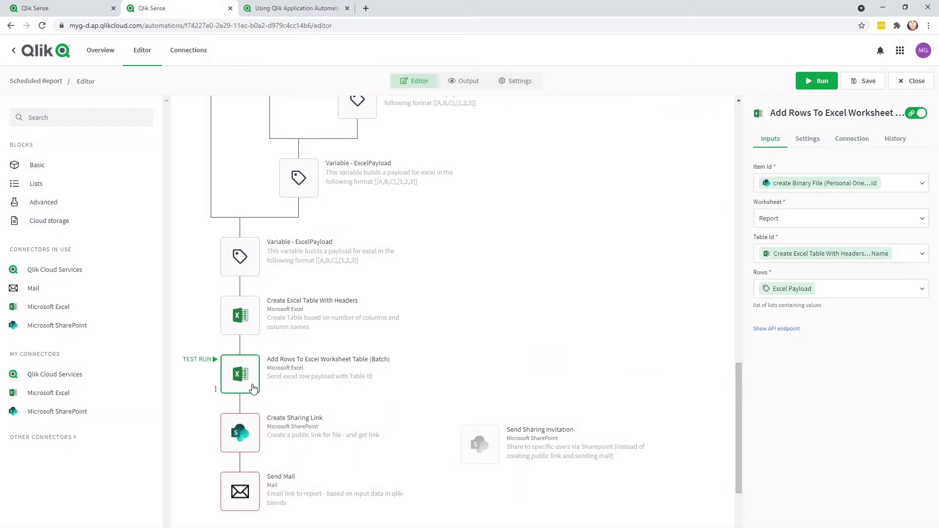
left_click(845, 141)
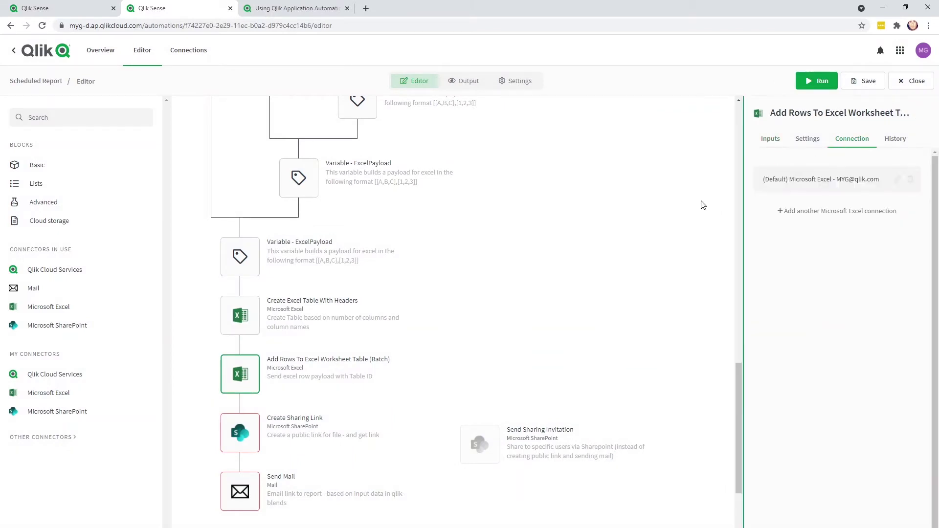
left_click(245, 439)
- Verify Create Sharing Link's SharePoint connection and link the Send Mail block to a Mail connection
left_click(850, 139)
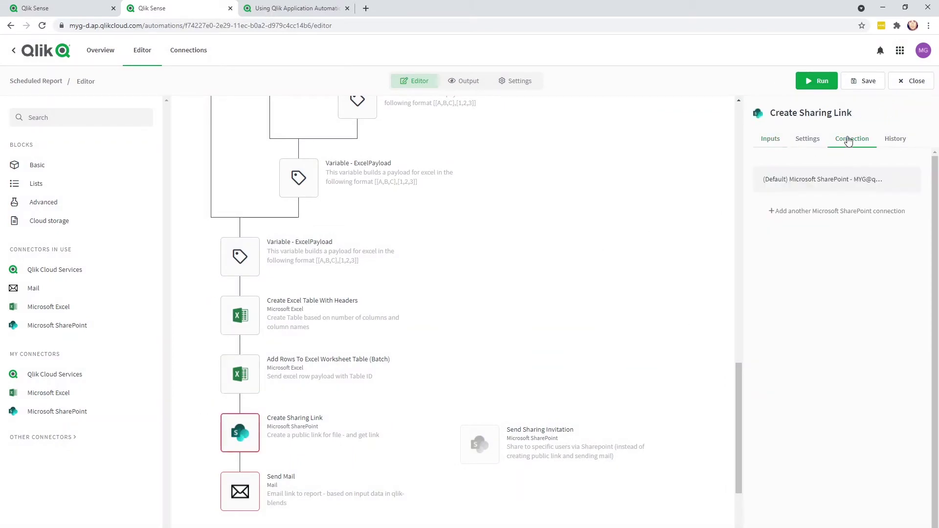
left_click(254, 498)
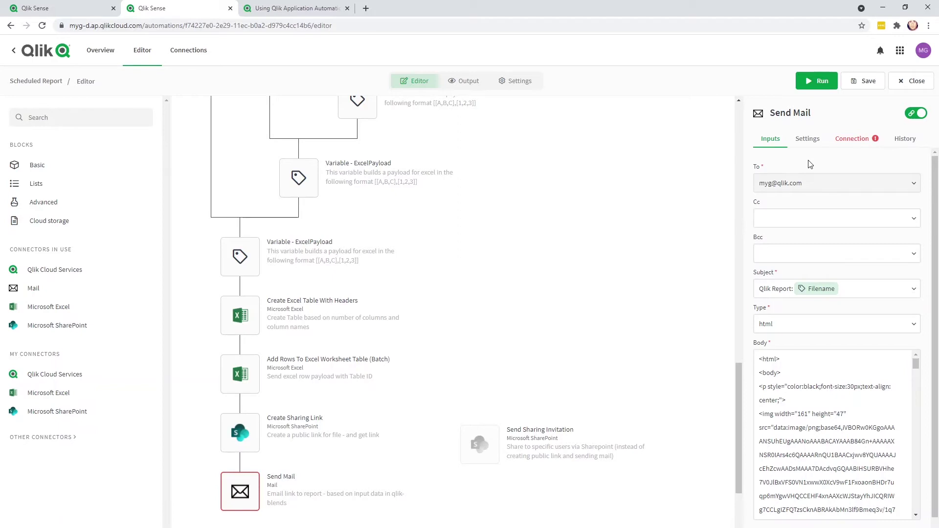
left_click(854, 139)
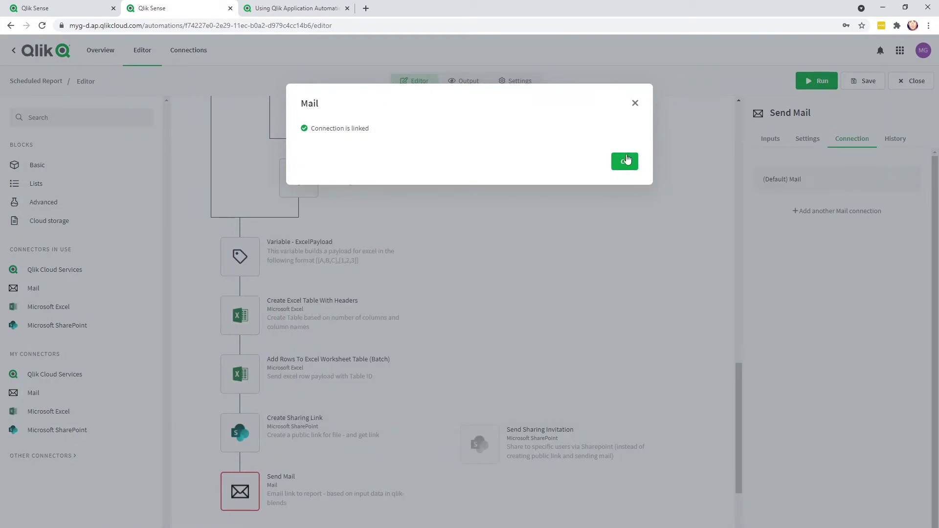
left_click(626, 161)
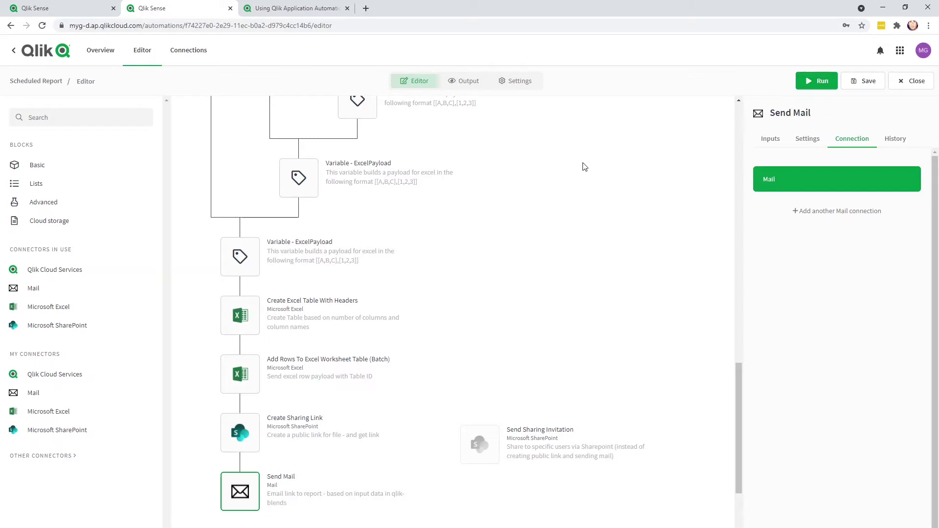
- Save the automation and check the Create Sharing Link block's connection
left_click(877, 85)
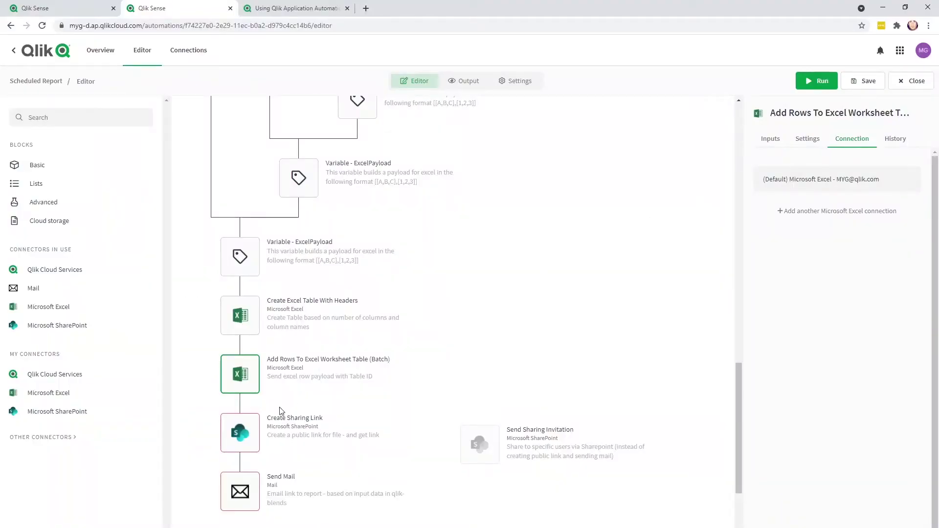
left_click(282, 413)
left_click(852, 138)
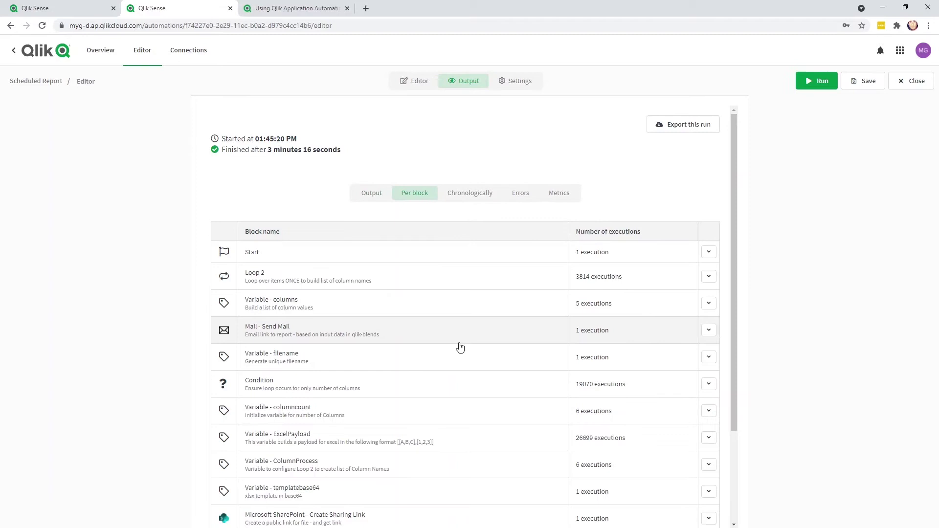
- Follow the Qlik Report email's link to the Excel report, then close that tab
key("alt+Tab")
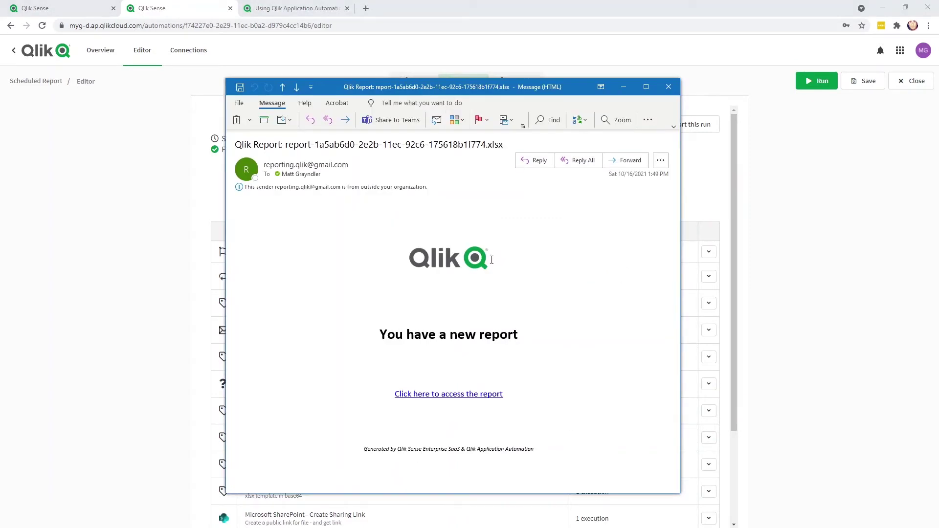
left_click(462, 401)
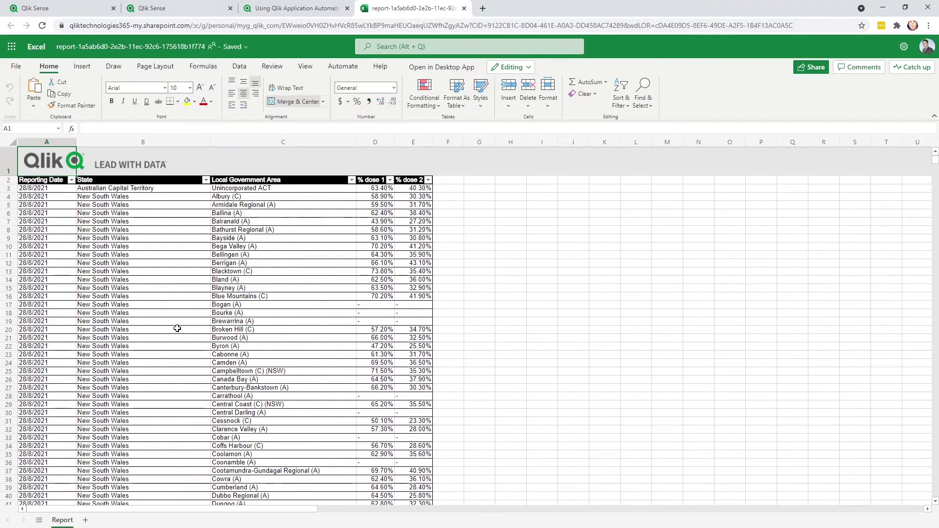
key("ctrl+w")
- Set the Start block's Run Mode to Scheduled and open its start, end and repeat fields
scroll(430, 315, "up", 15)
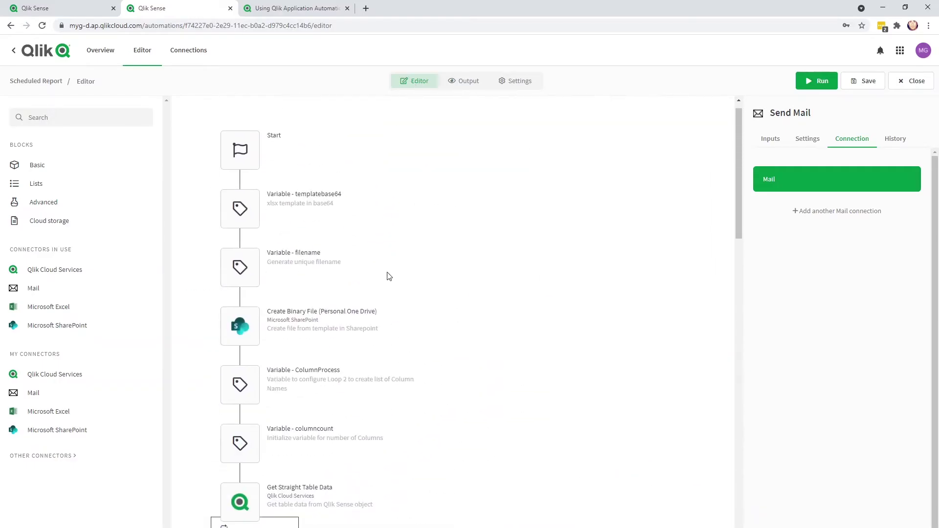
left_click(251, 173)
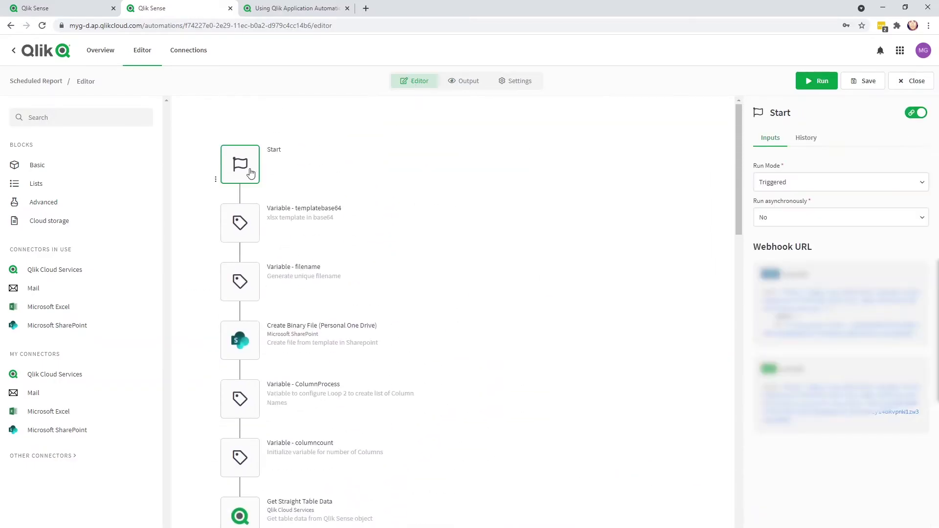
left_click(796, 182)
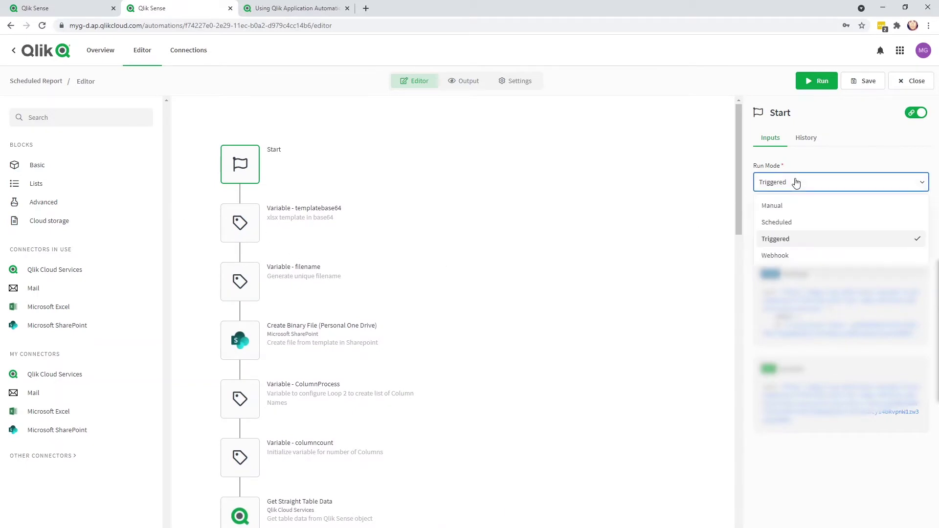
left_click(784, 223)
left_click(801, 221)
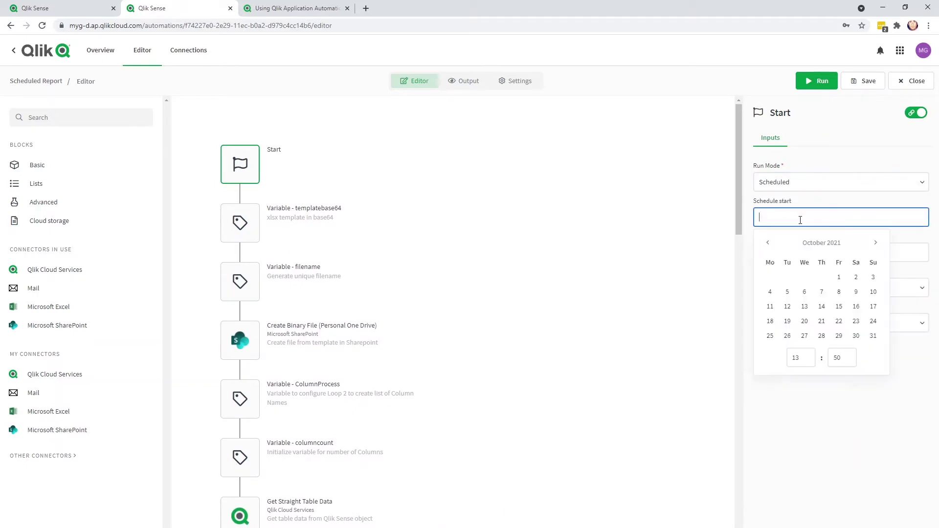
left_click(916, 248)
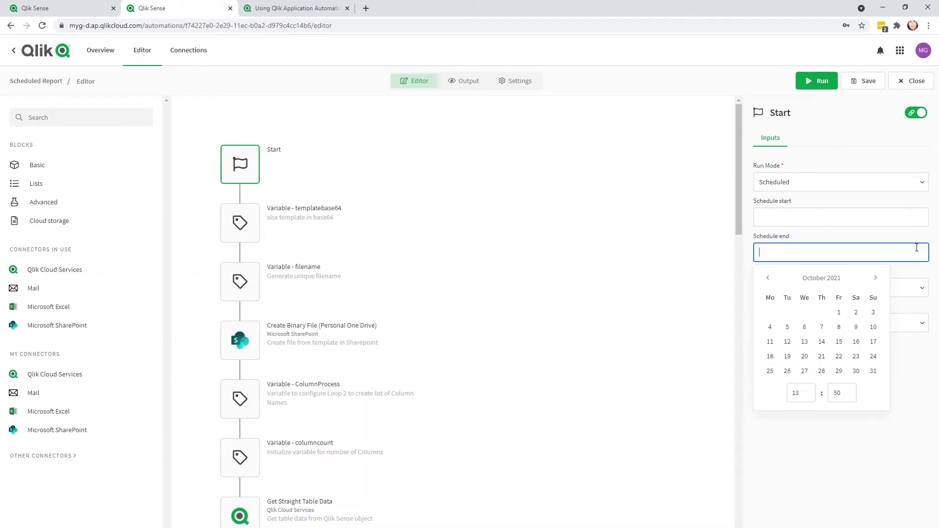
left_click(914, 287)
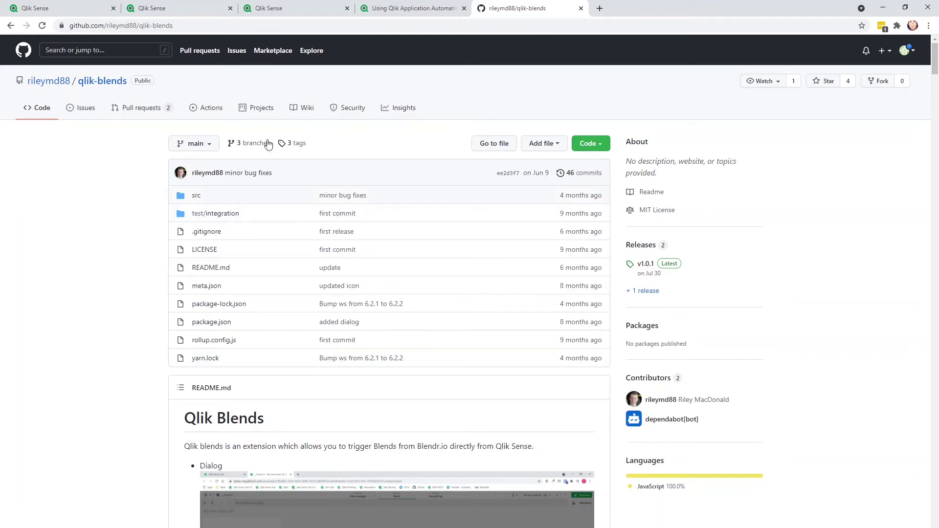
- Scroll the qlik-blends README to the Installation steps and highlight them
scroll(291, 176, "down", 8)
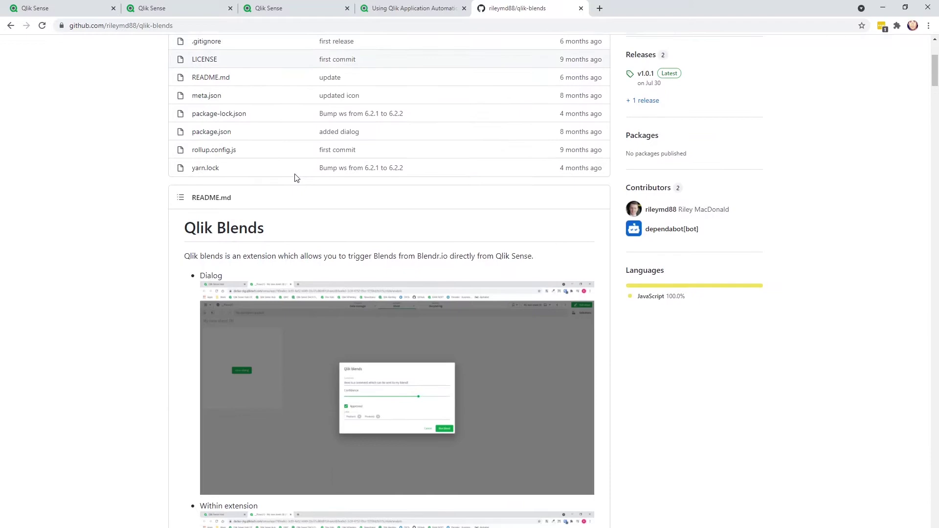
scroll(295, 176, "down", 12)
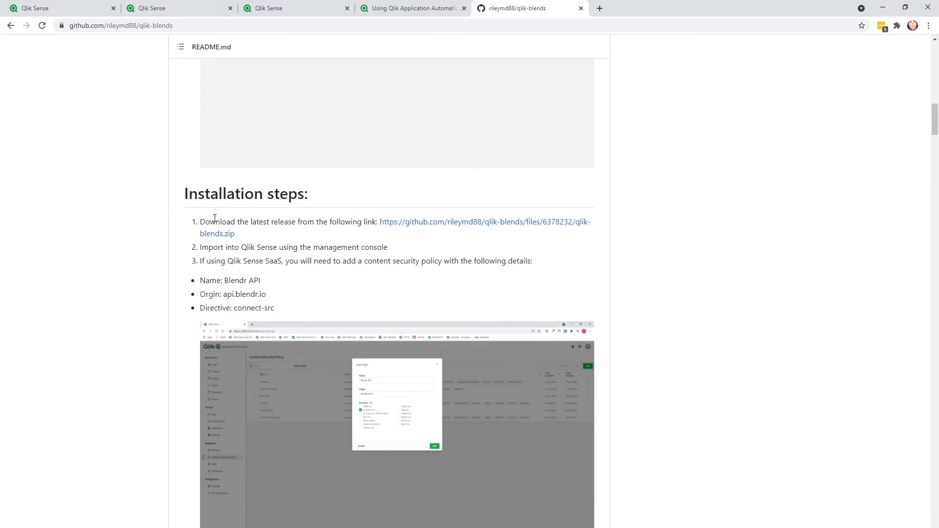
left_click_drag(184, 209, 489, 313)
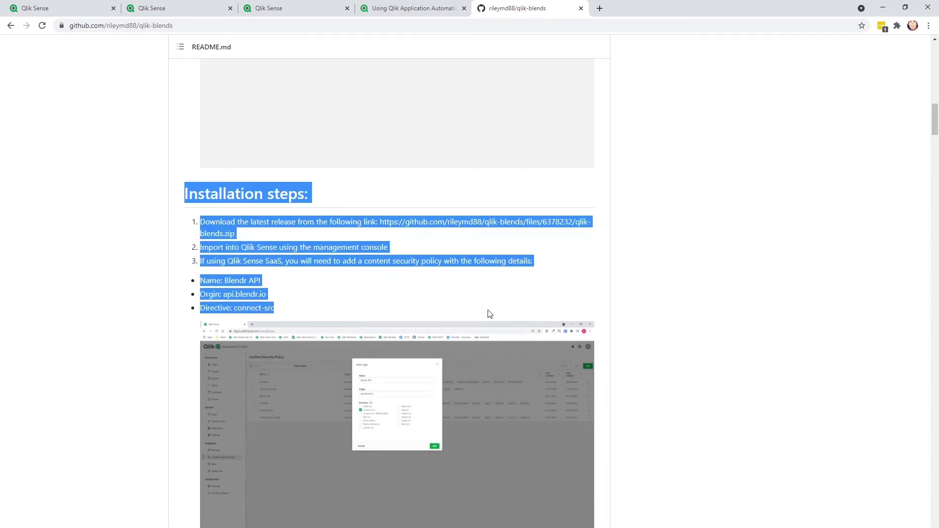
left_click(491, 313)
scroll(494, 294, "down", 1)
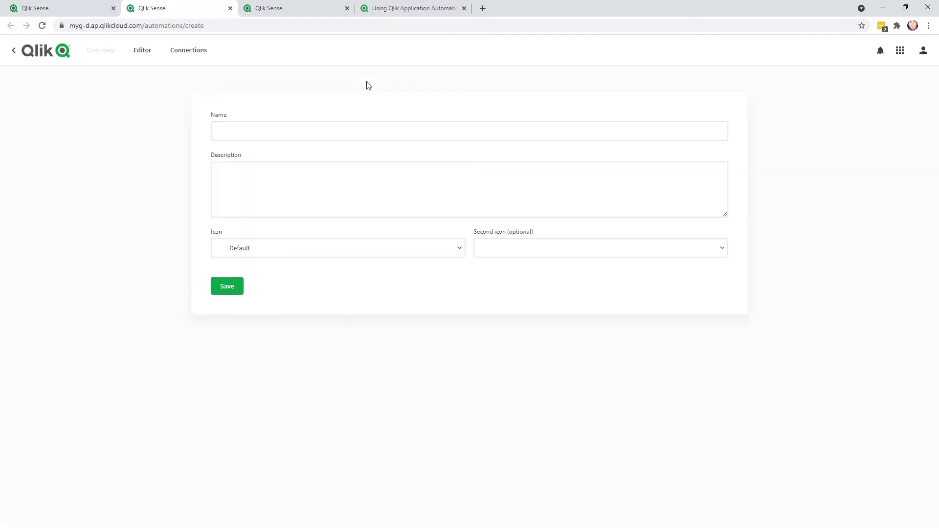
- Create an automation named 'On-Demand Report' with Microsoft Excel as the second icon
left_click(342, 131)
type("On")
key("Down")
key("Return")
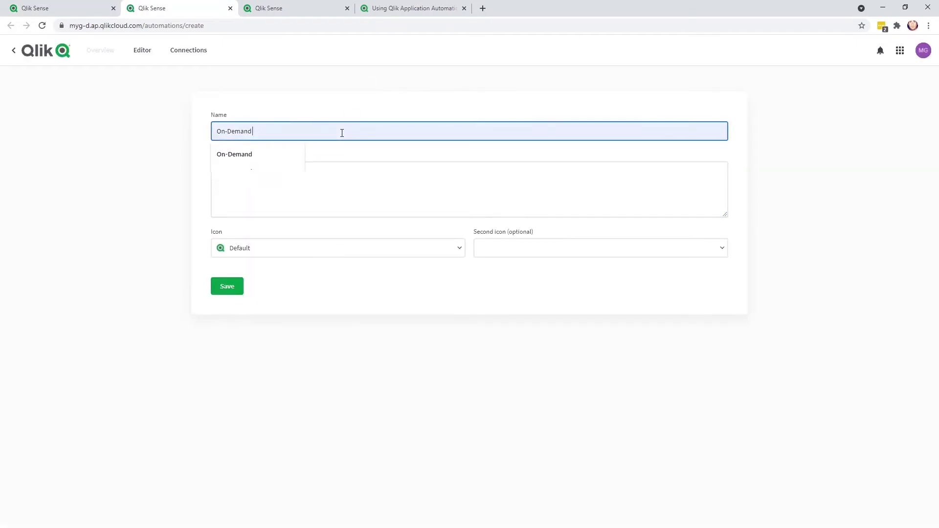
type("Report")
left_click(514, 248)
scroll(525, 366, "down", 3)
left_click(525, 391)
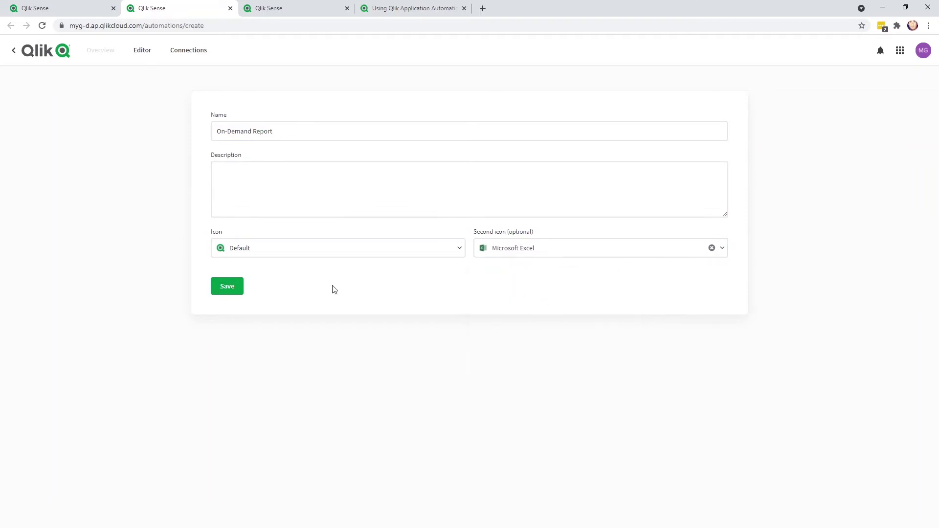
left_click(227, 286)
- Upload the downloaded On-Demand Report workspace JSON onto the canvas
right_click(346, 236)
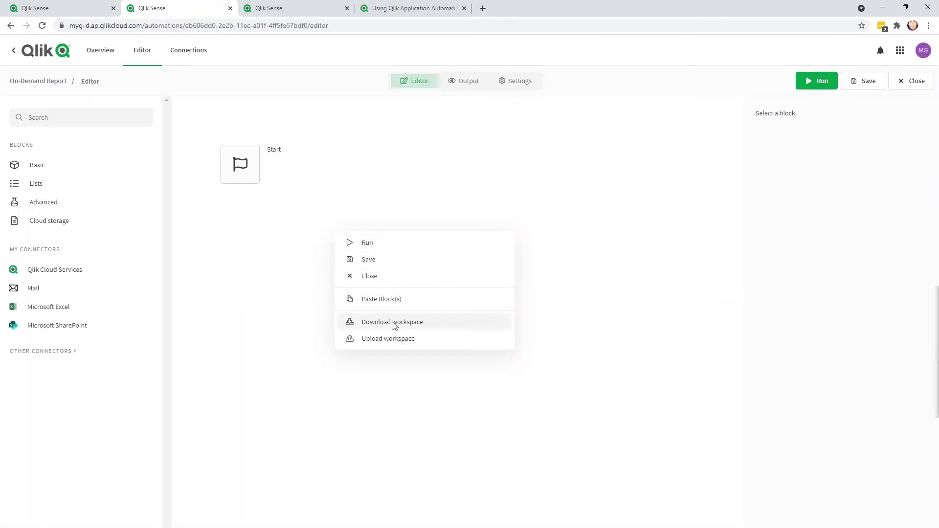
left_click(415, 339)
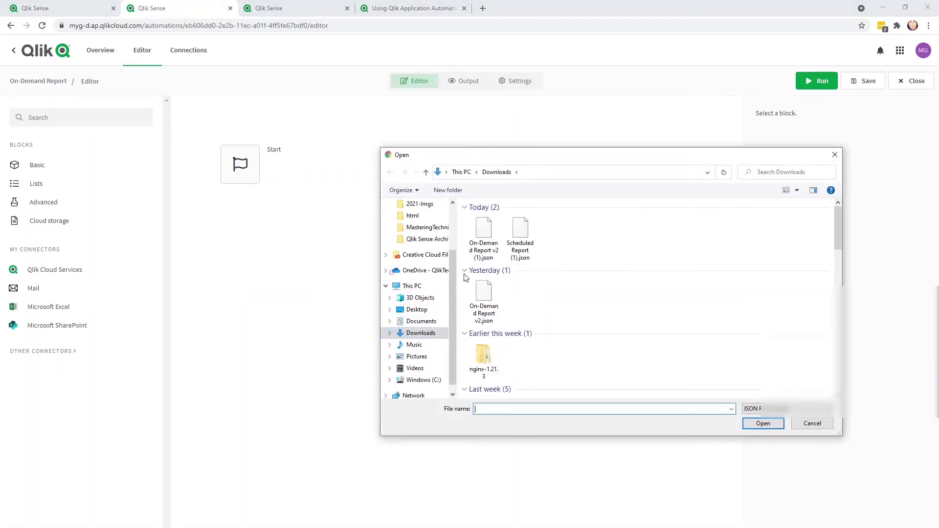
double_click(482, 241)
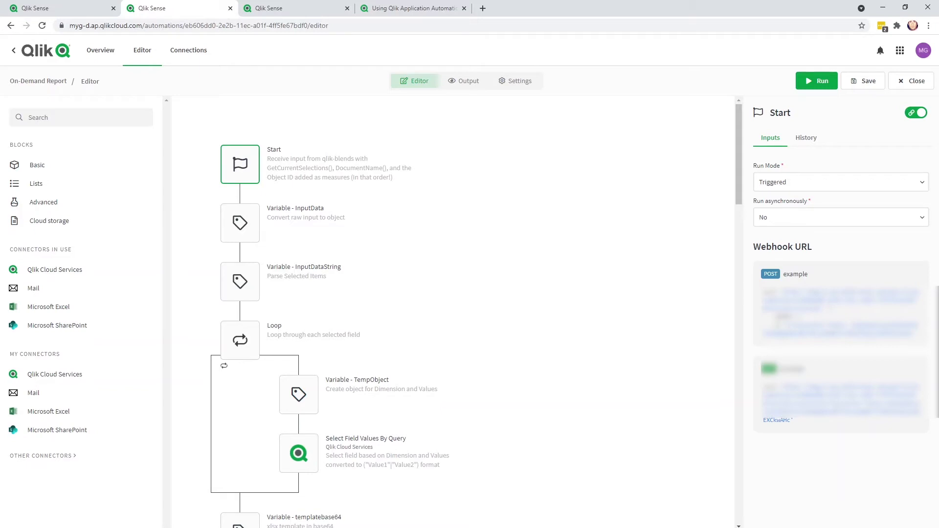
- Assign the SharePoint connection to the Create Binary File block
scroll(245, 342, "down", 4)
left_click(249, 455)
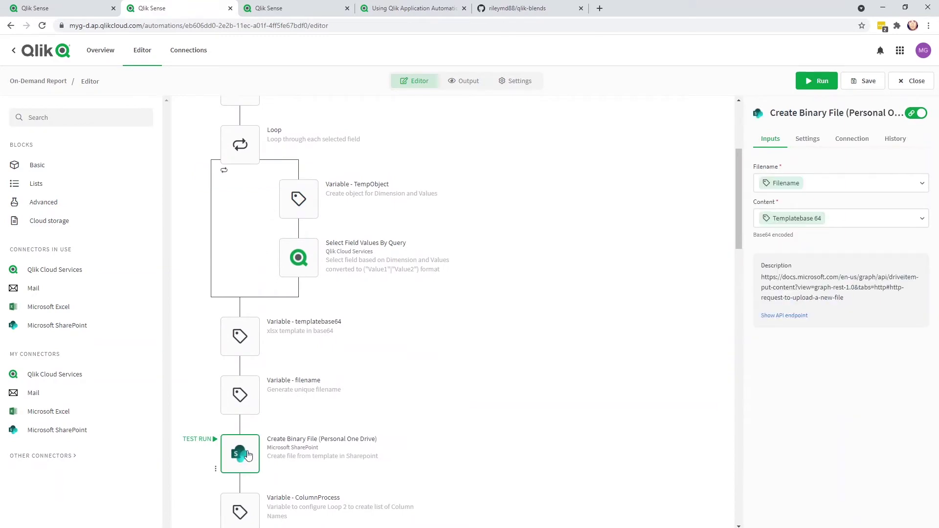
left_click(853, 139)
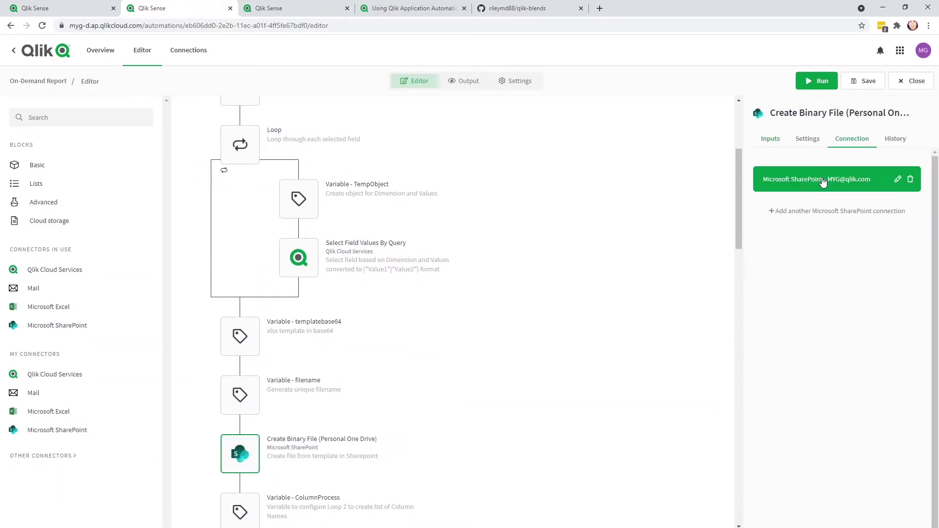
- Assign the Excel connection to the Create Excel Table With Headers and Add Rows To Excel Worksheet Table blocks
scroll(253, 410, "down", 3)
scroll(252, 410, "down", 11)
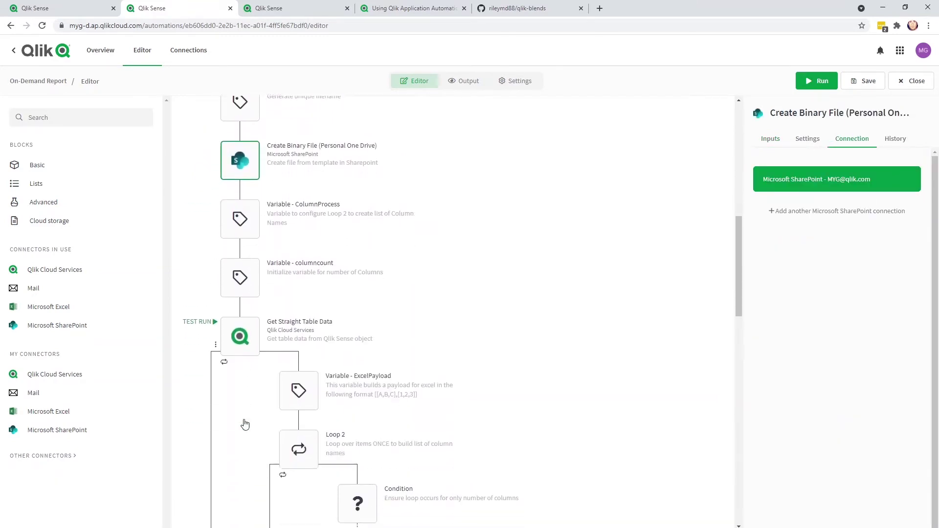
scroll(246, 423, "down", 6)
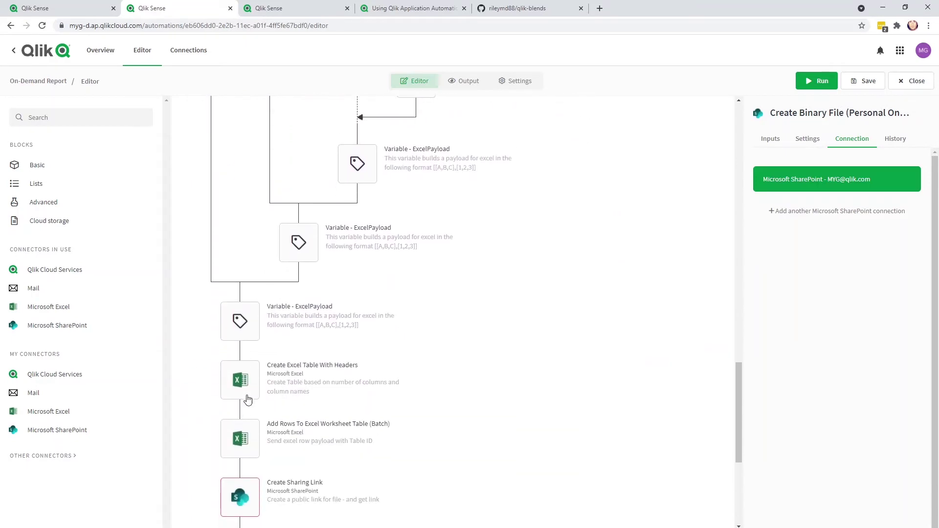
left_click(247, 386)
left_click(861, 142)
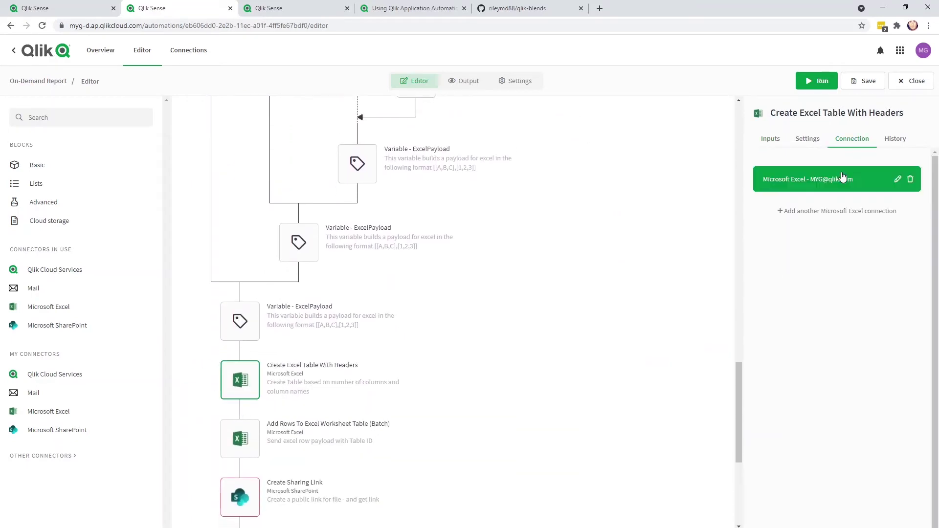
left_click(255, 437)
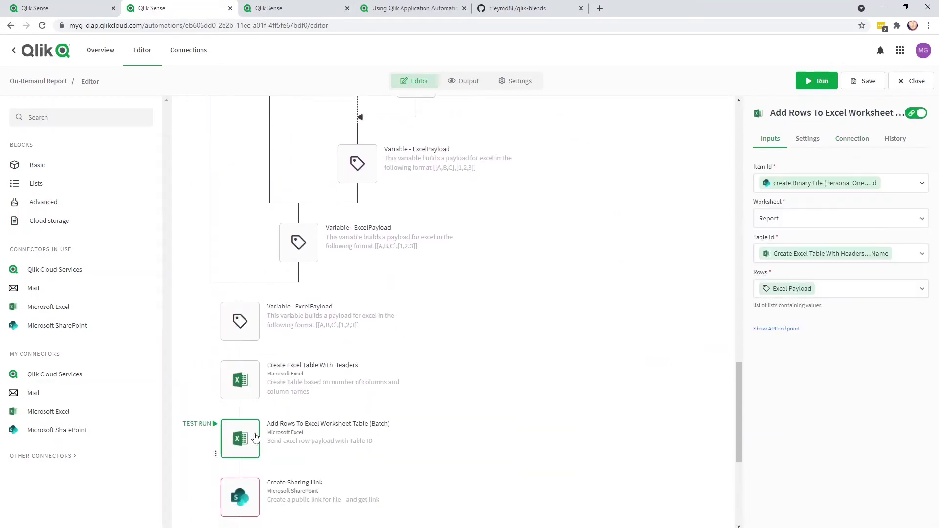
left_click(849, 147)
- Assign SharePoint to Create Sharing Link and the Mail connection to Send Mail
scroll(252, 433, "down", 3)
left_click(247, 348)
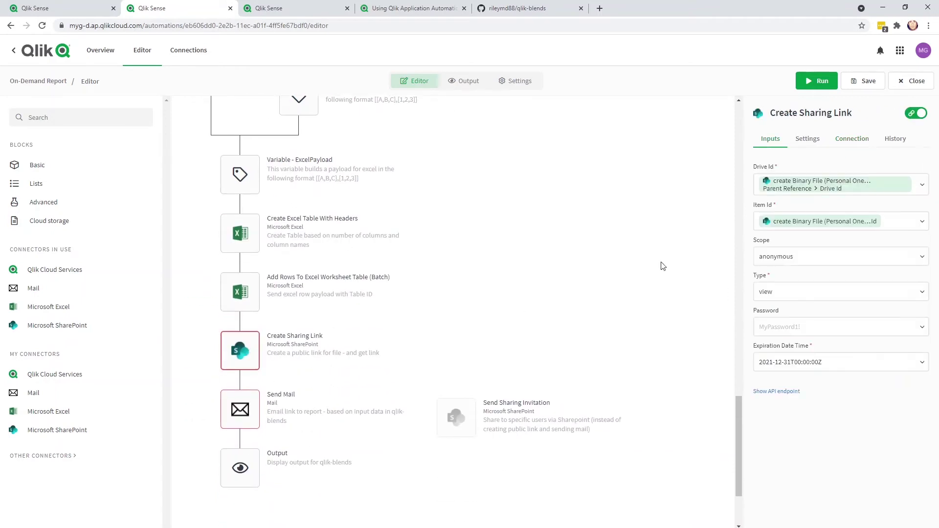
left_click(845, 142)
left_click(251, 407)
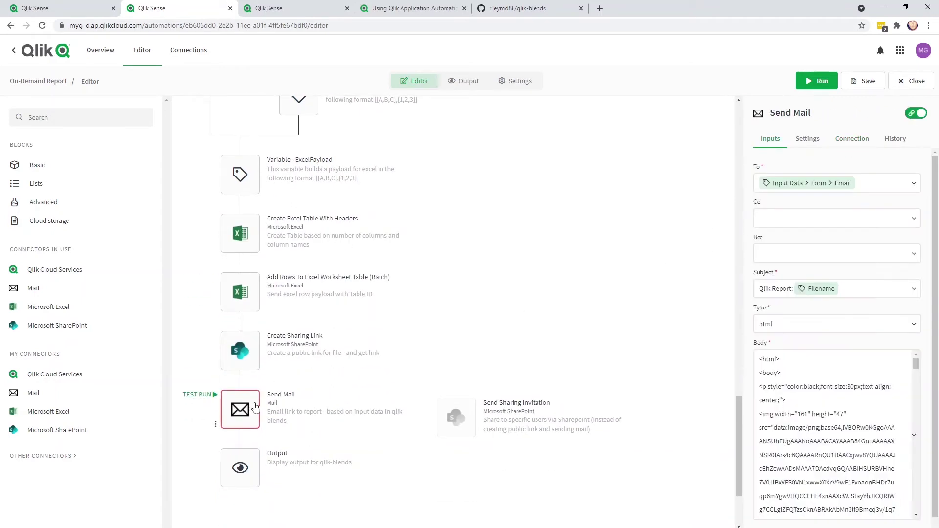
left_click(851, 139)
left_click(839, 181)
scroll(472, 300, "down", 2)
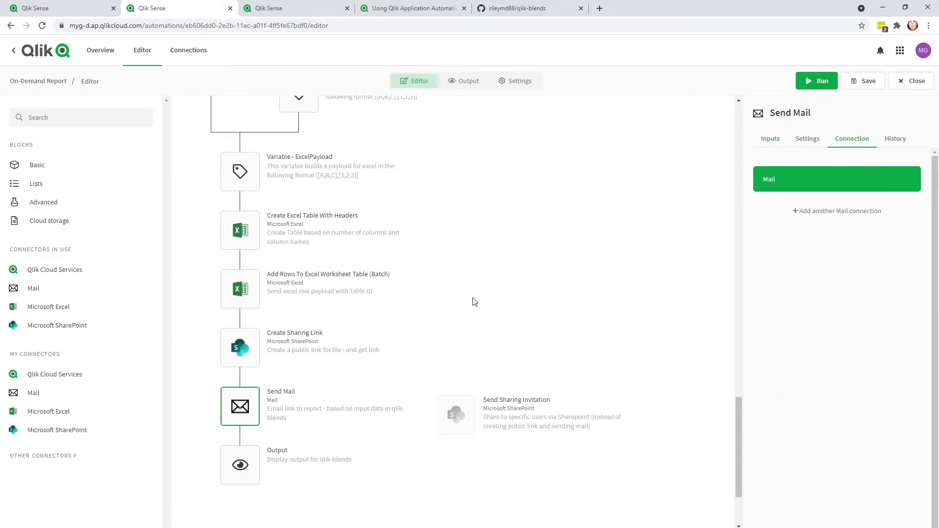
scroll(513, 235, "up", 20)
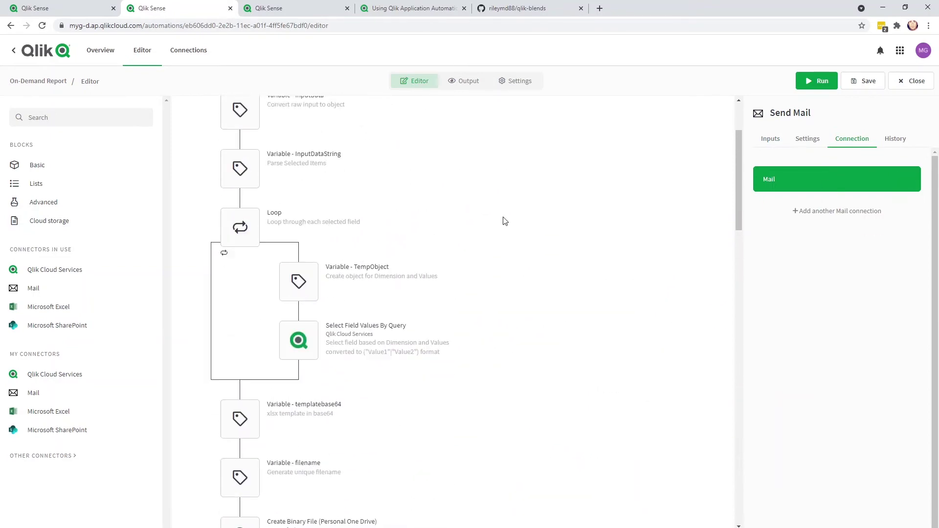
- Save the automation and select the Start block's POST webhook URL for copying
left_click(874, 87)
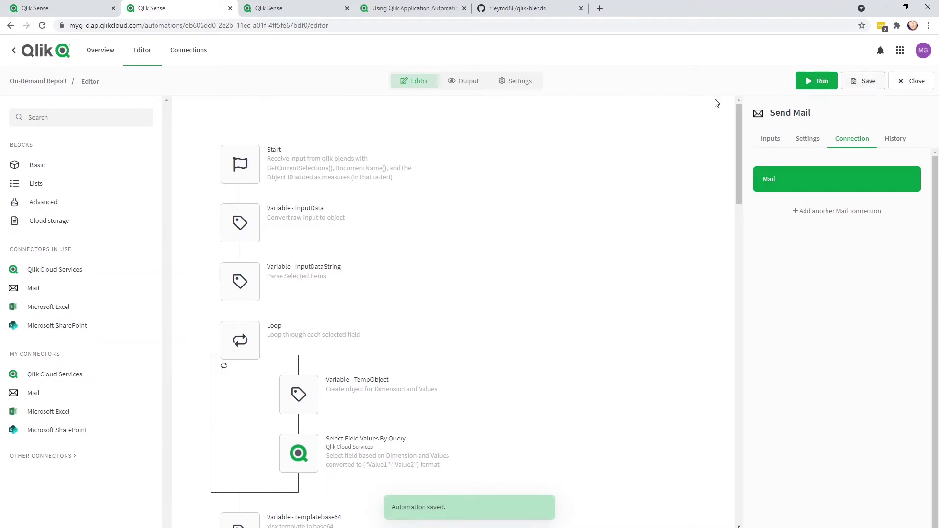
left_click(241, 181)
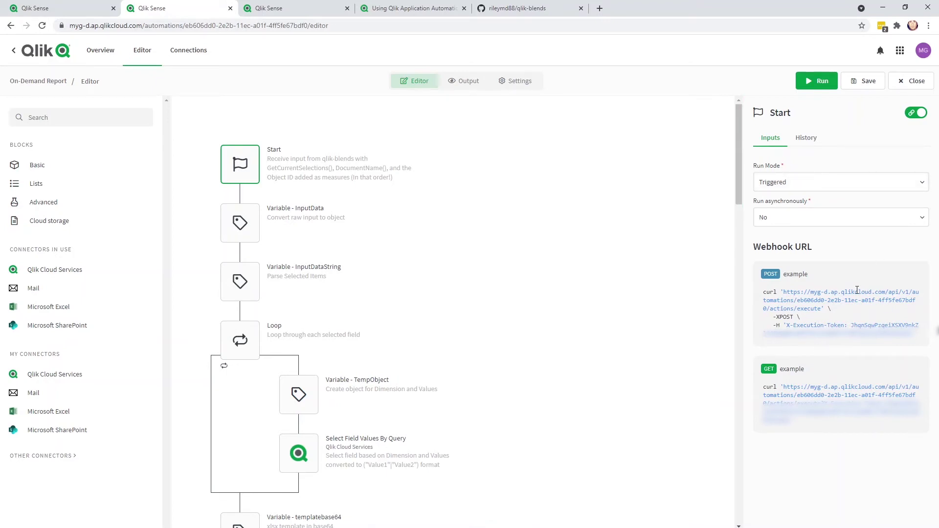
left_click_drag(783, 292, 912, 335)
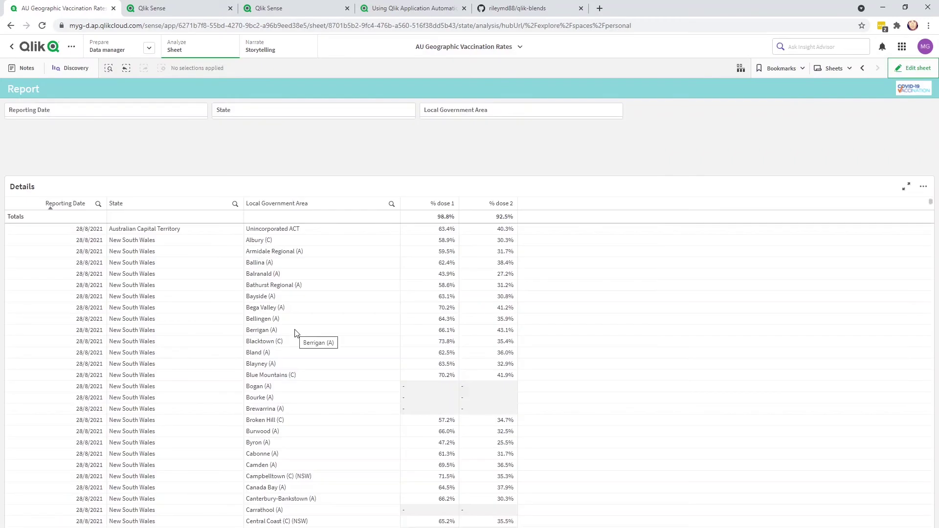
- In edit mode, place a qlik-blends extension object beside the Report sheet's filter panes
left_click(908, 69)
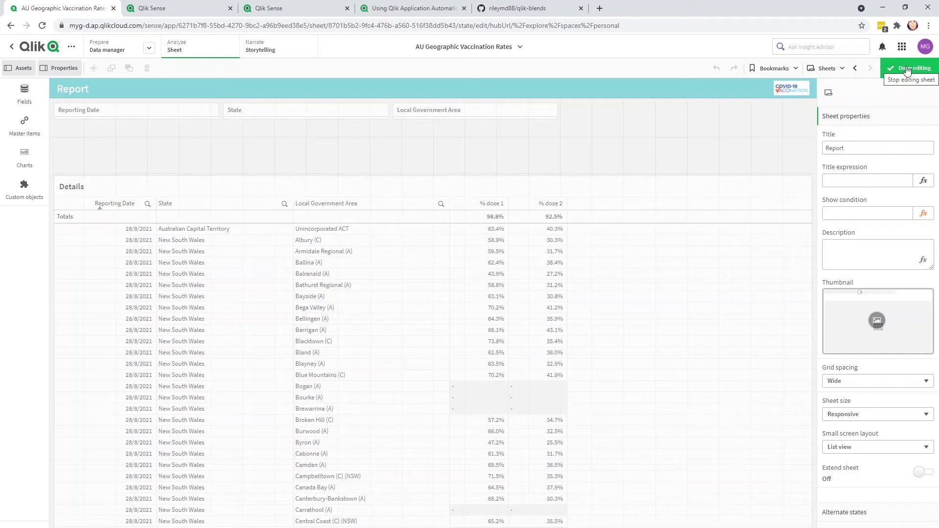
left_click(27, 208)
left_click(75, 109)
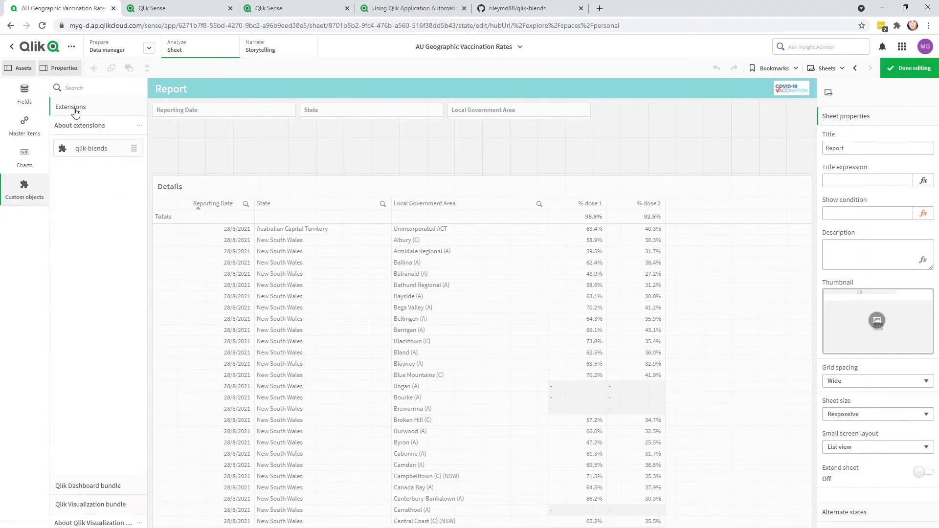
left_click_drag(79, 149, 707, 126)
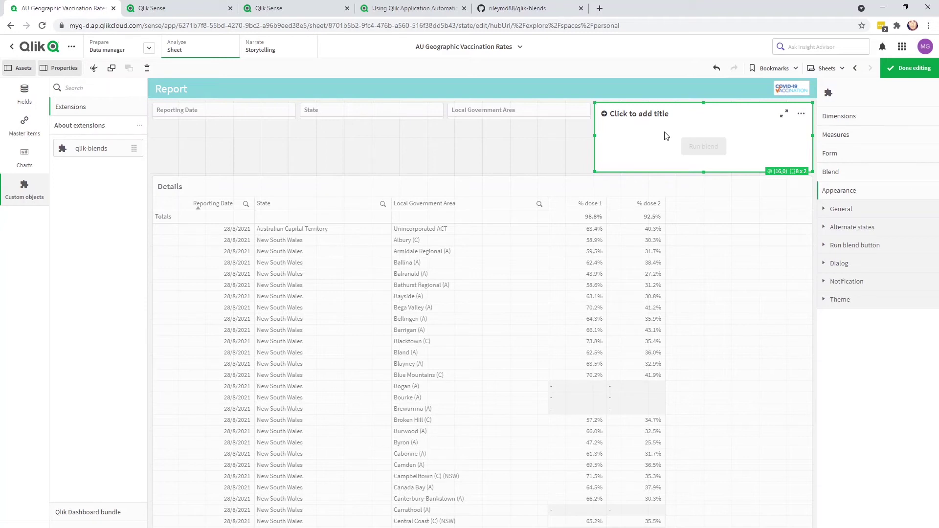
- Paste the automation's webhook URL and execution token into the blend settings
left_click(842, 174)
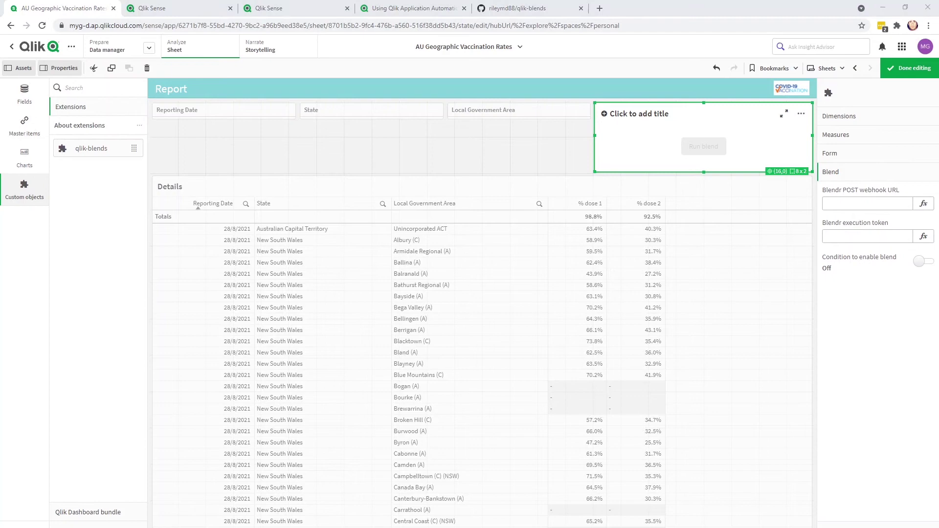
key("ctrl+v")
key("Tab")
key("ctrl+v")
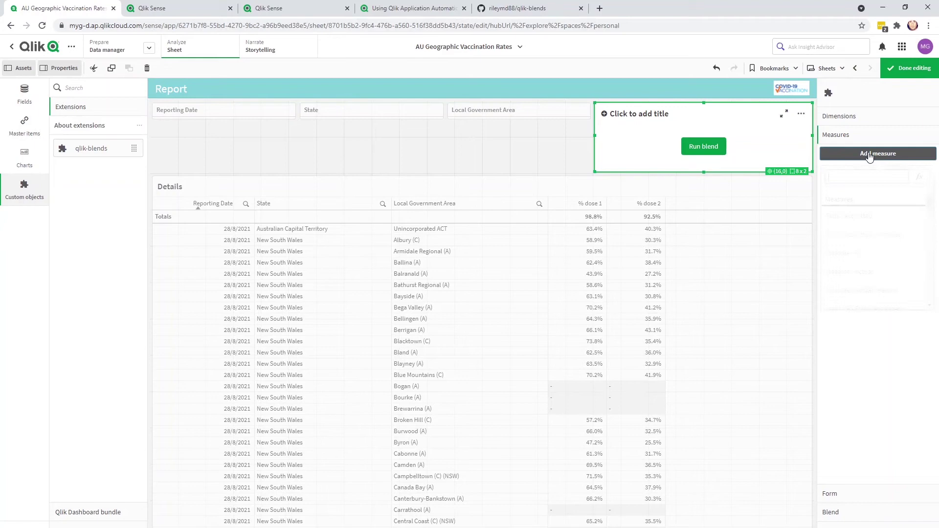
- Add GetCurrentSelections() and DocumentName() as the blend object's two measures
left_click(920, 177)
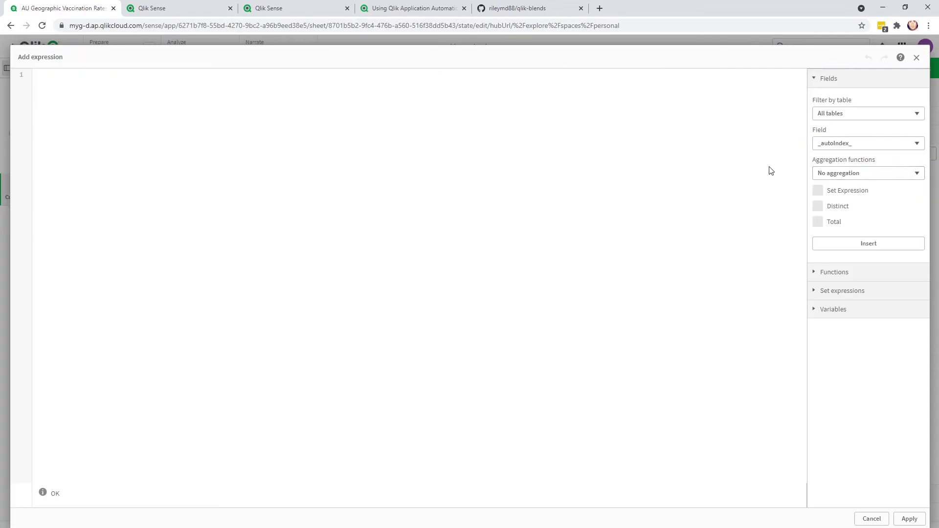
type("GetCurrent")
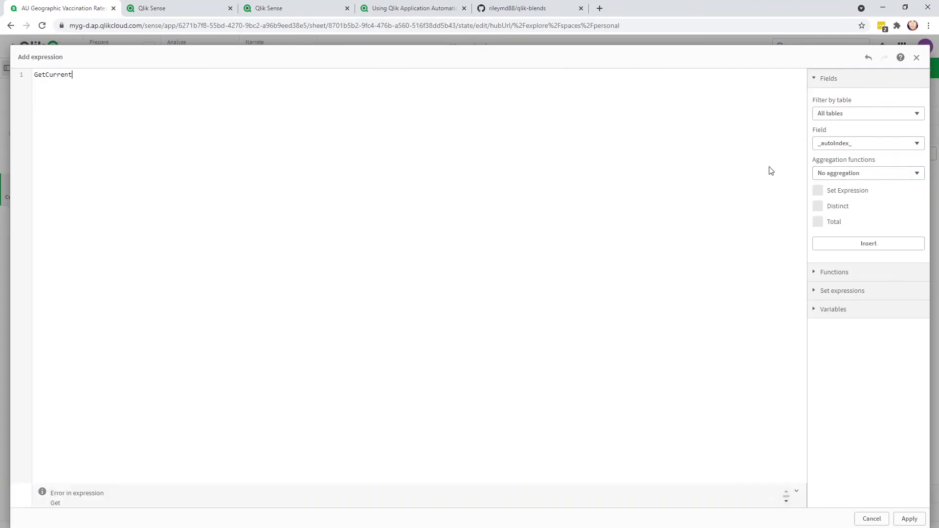
type("Selections")
key("Return")
type("(")
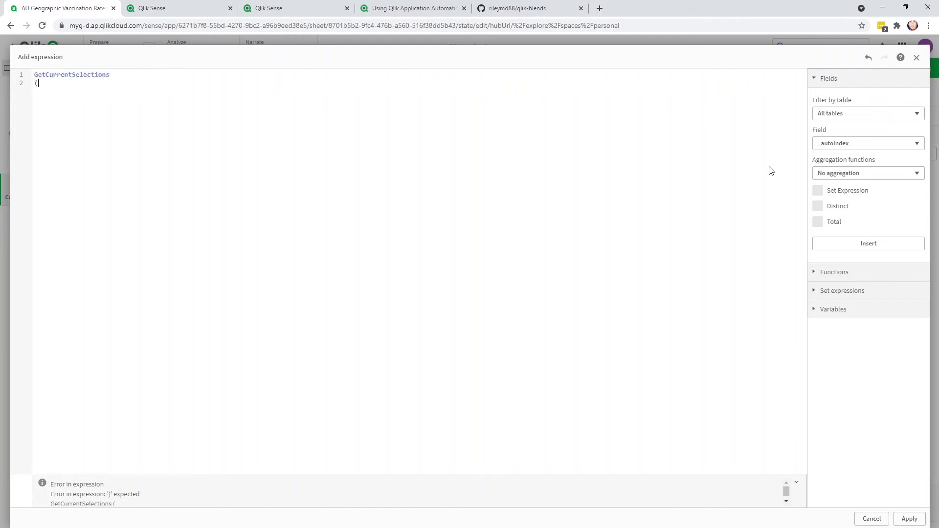
type(")")
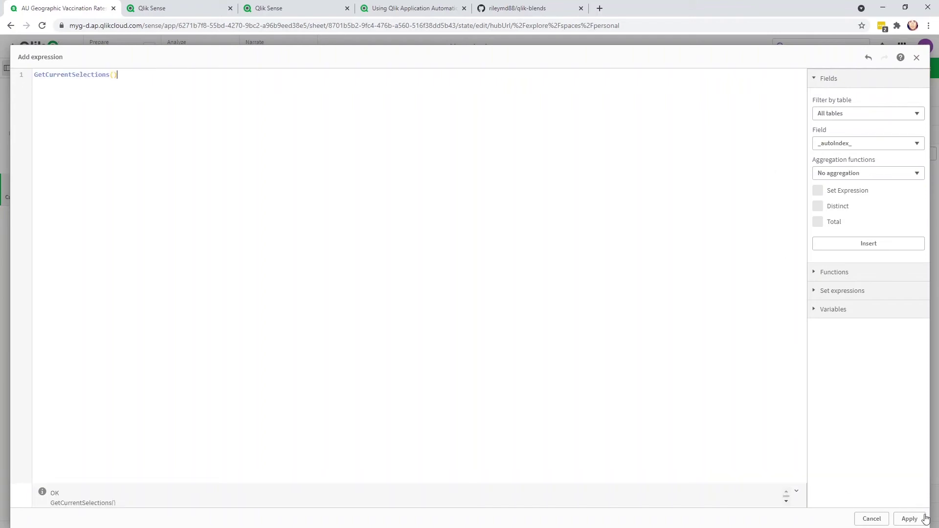
left_click(909, 518)
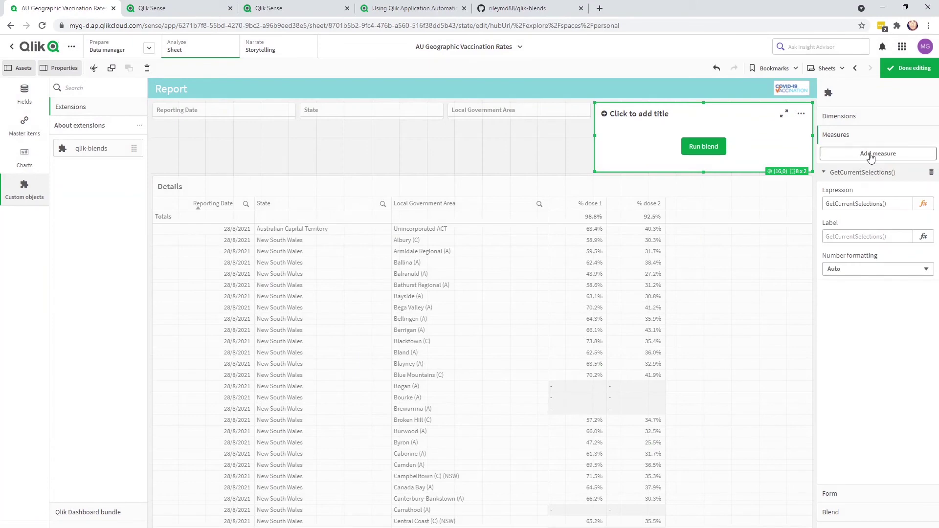
left_click(867, 154)
left_click(916, 176)
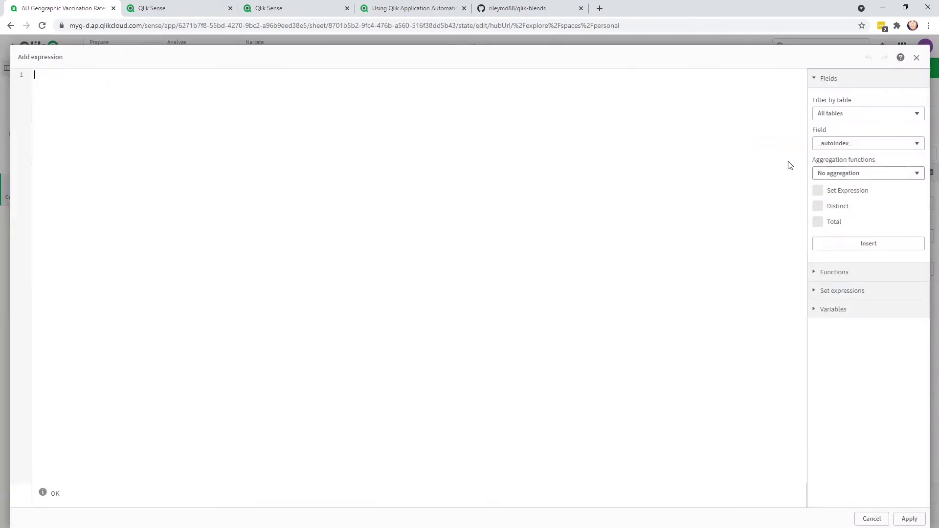
type("DocumentName()")
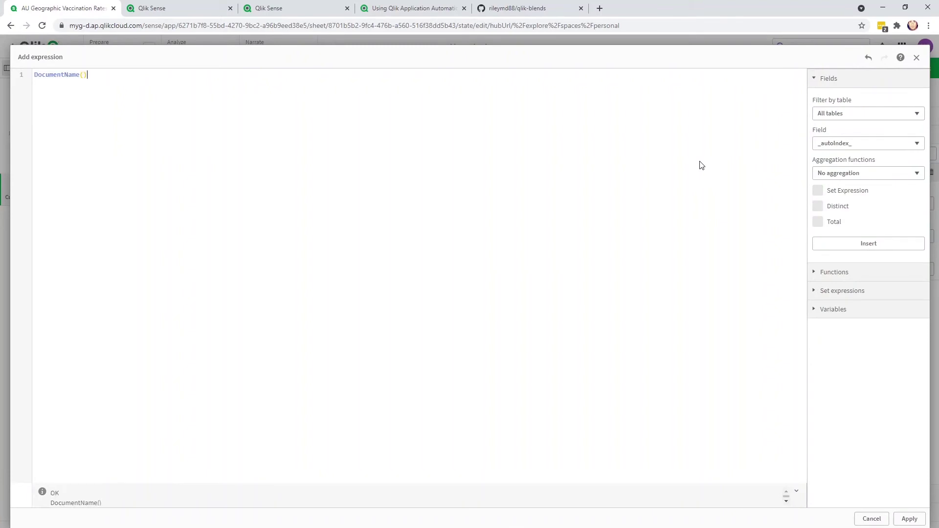
left_click(910, 519)
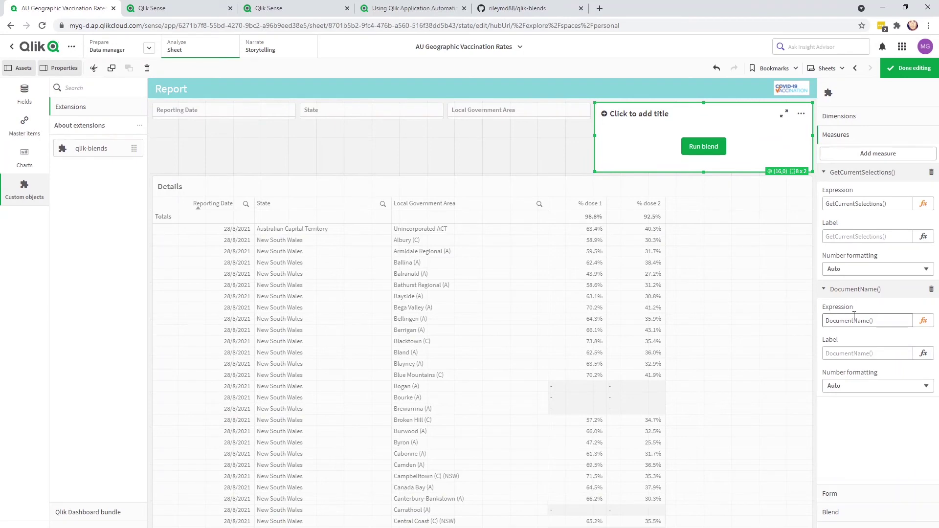
- Copy the Details table's Object ID, AfJtaf, from its Share > Embed details
left_click(902, 72)
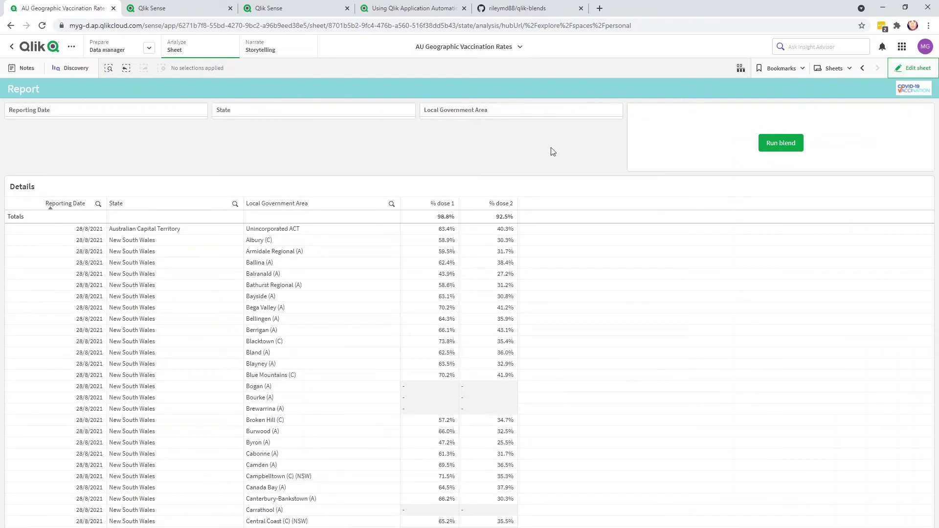
right_click(578, 282)
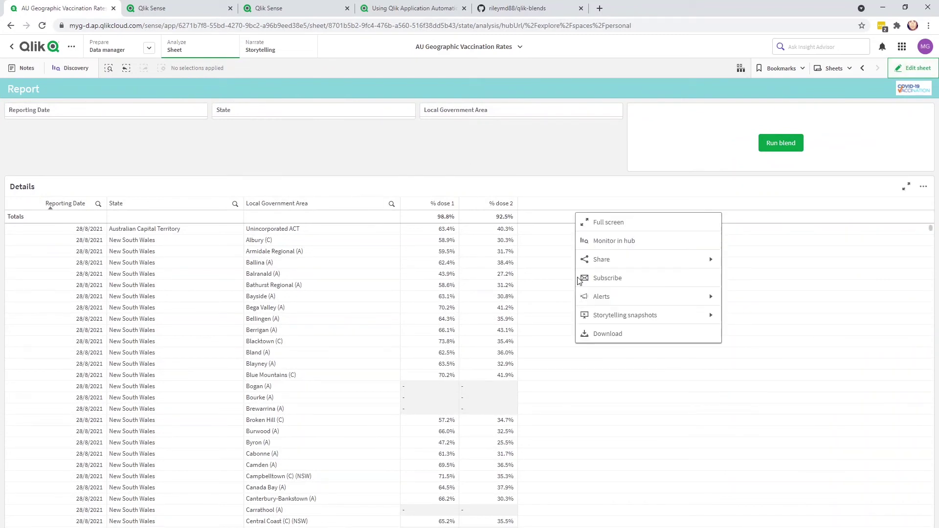
left_click(607, 260)
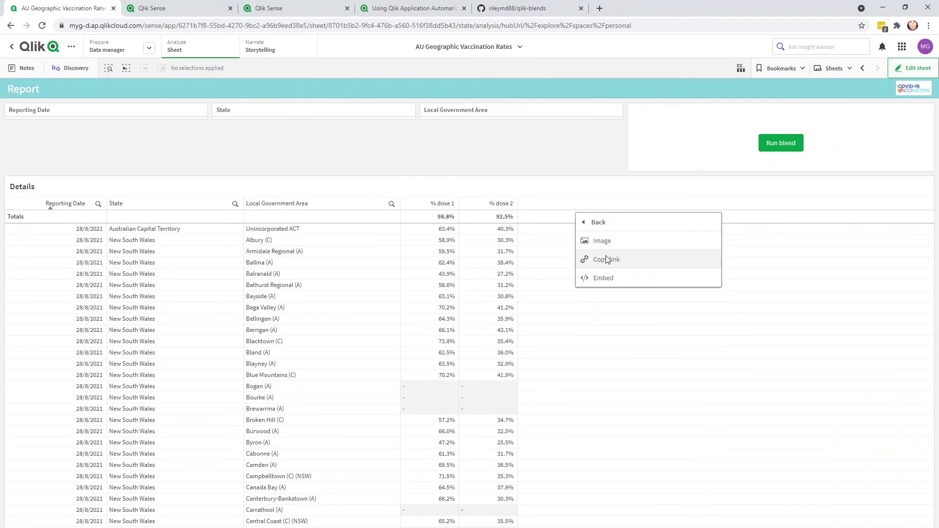
left_click(604, 278)
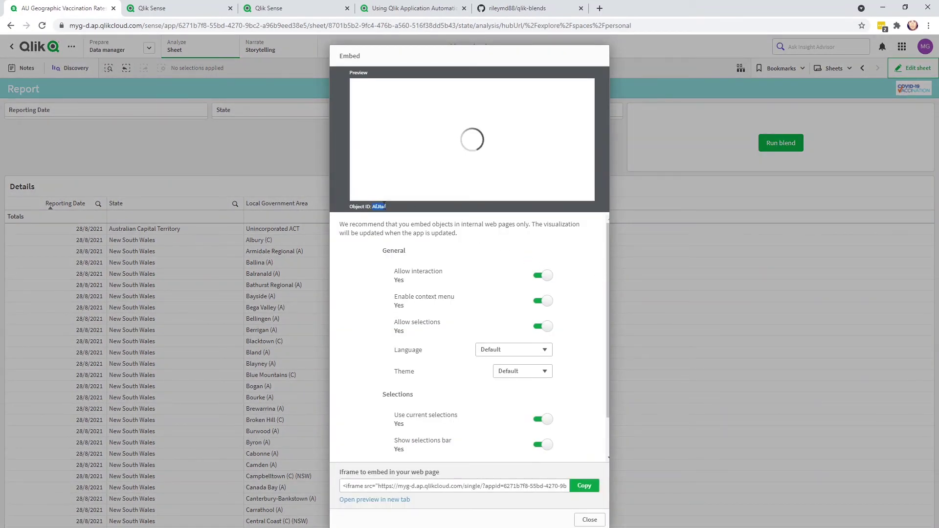
double_click(380, 207)
left_click(589, 520)
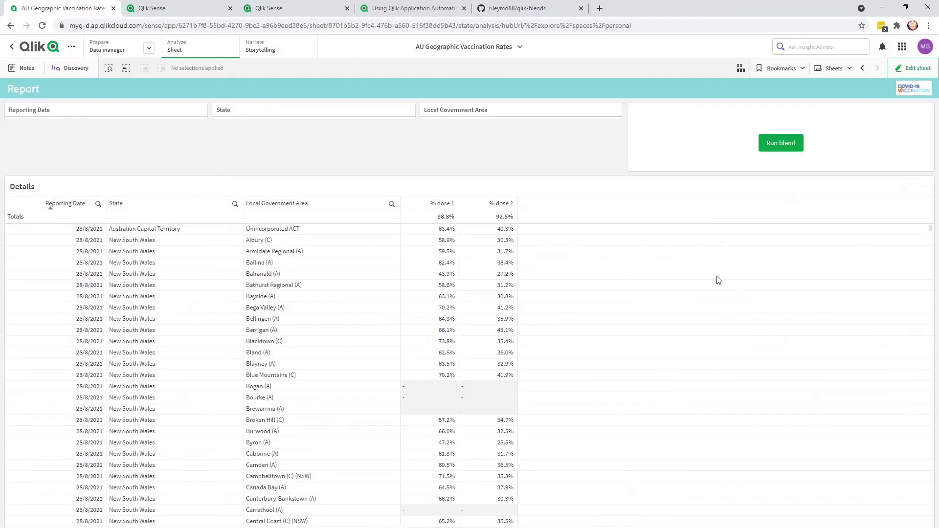
- Add a third blend measure with the quoted text expression 'AfJtaf'
left_click(920, 71)
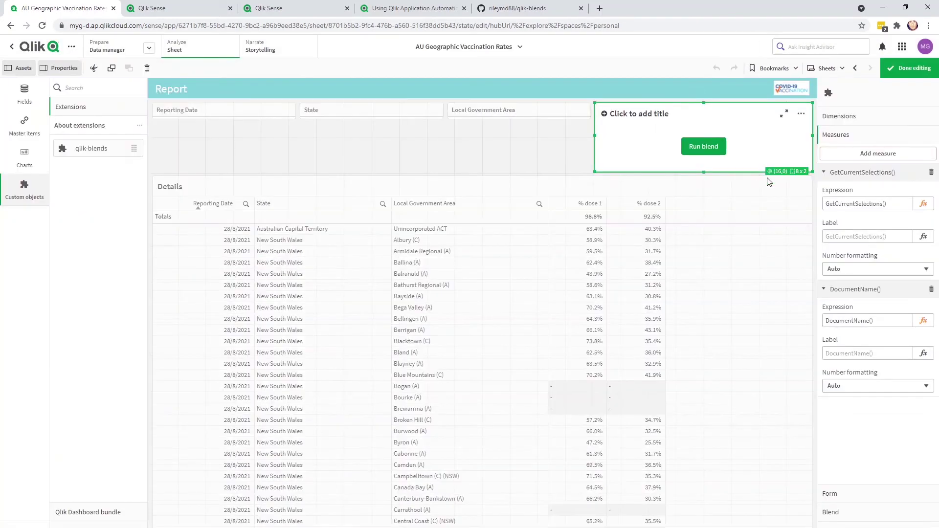
left_click(865, 155)
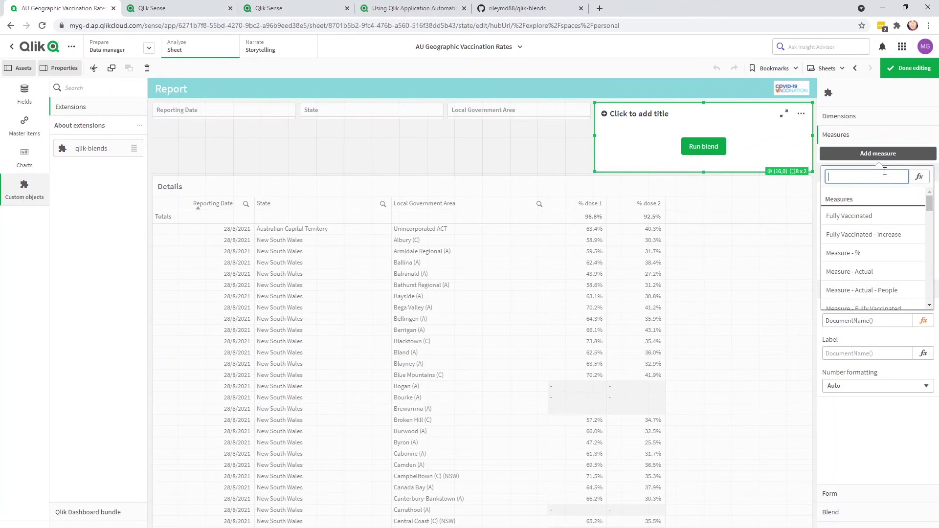
type("AfJtaf")
key("Return")
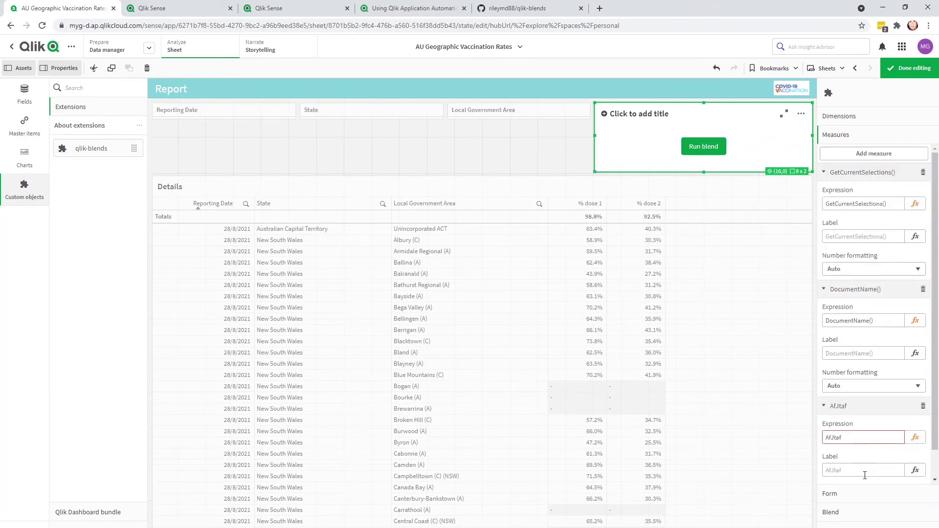
left_click(864, 443)
type("'")
key("Home")
type("'")
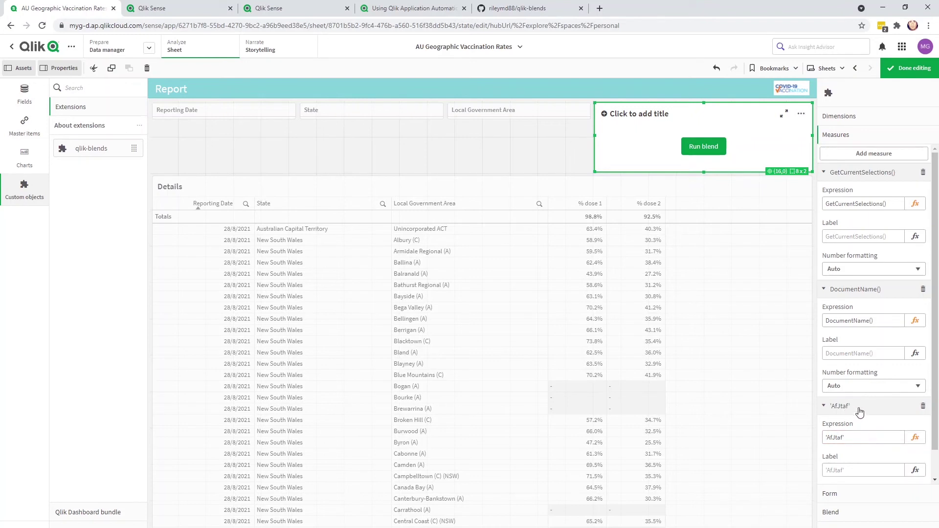
- Add a Text item to the blend form with the user's e-mail address as default value
left_click(838, 496)
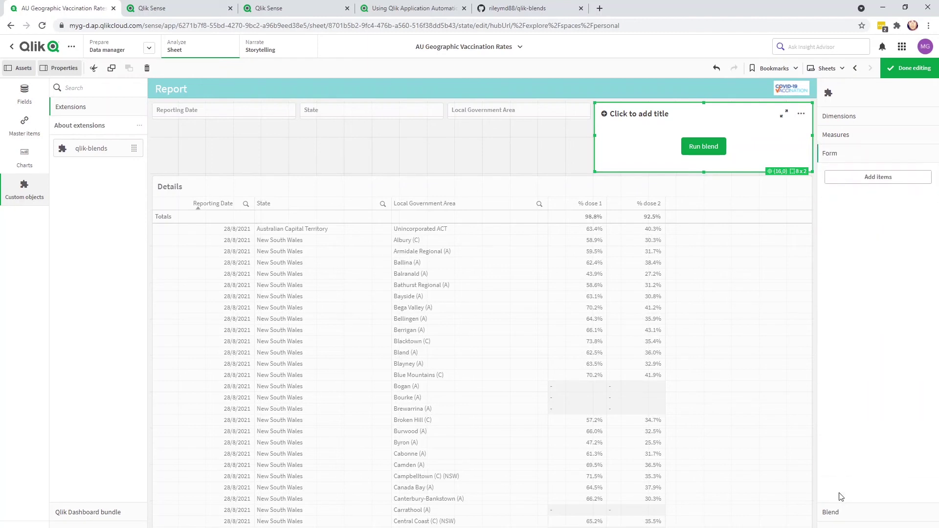
left_click(893, 183)
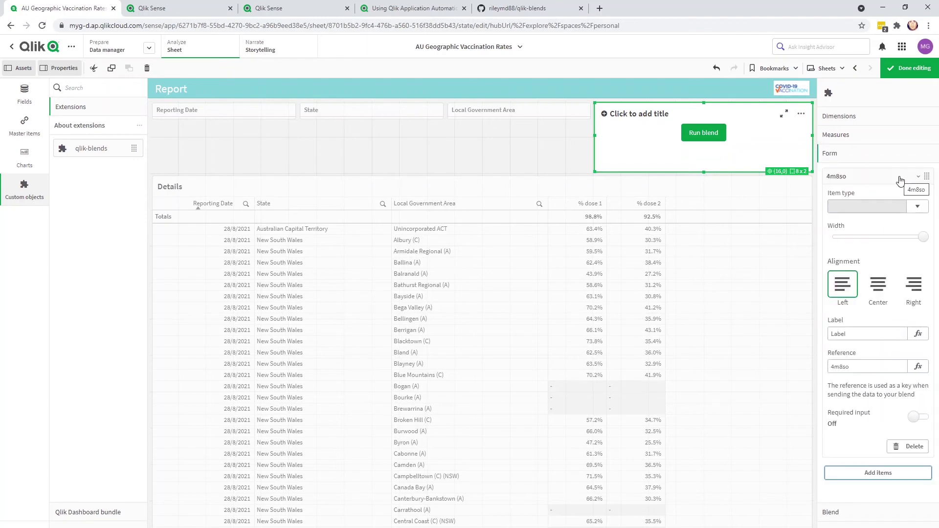
left_click(919, 208)
scroll(861, 313, "down", 2)
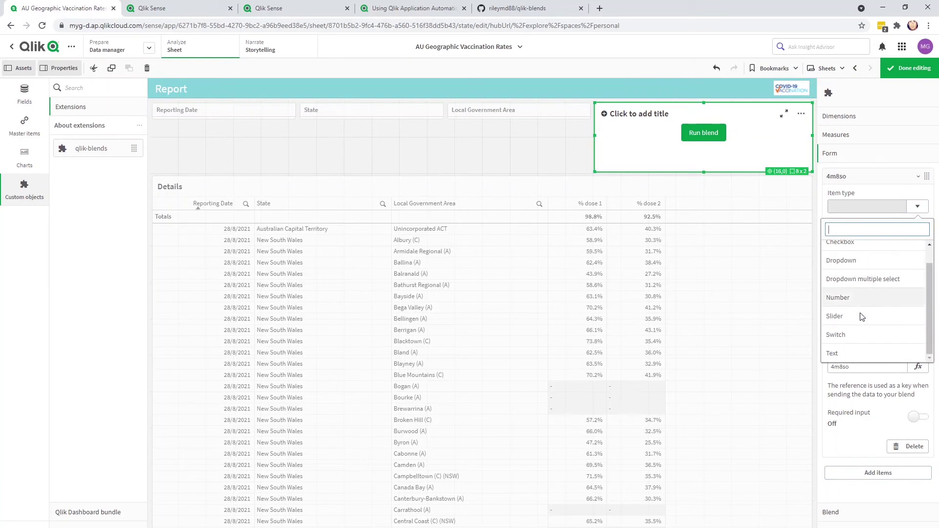
left_click(842, 351)
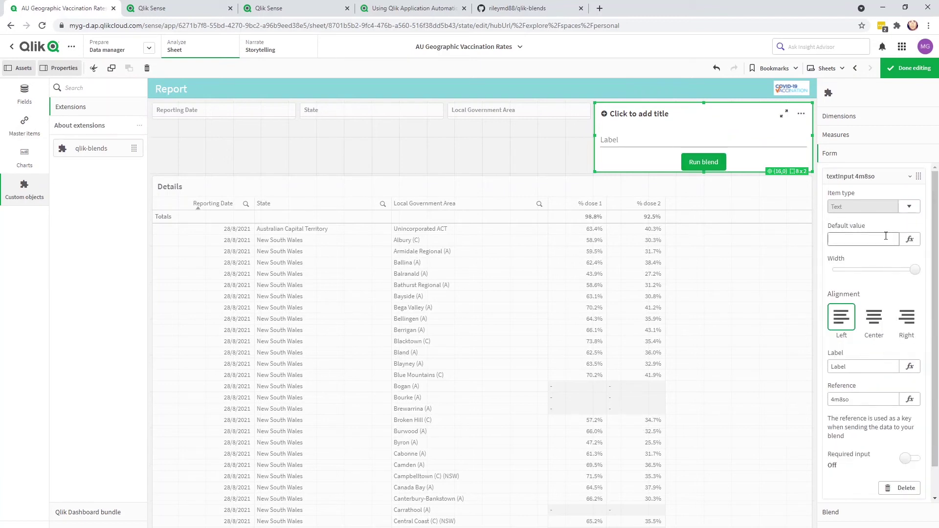
left_click(886, 236)
- Label and reference the form item as Email and make it a required input
double_click(839, 367)
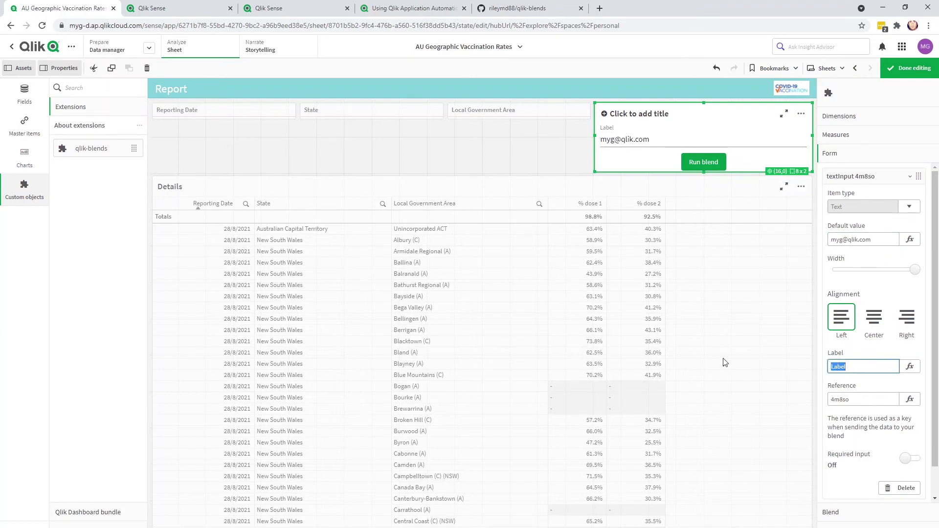
type("Email")
key("Tab")
type("Em")
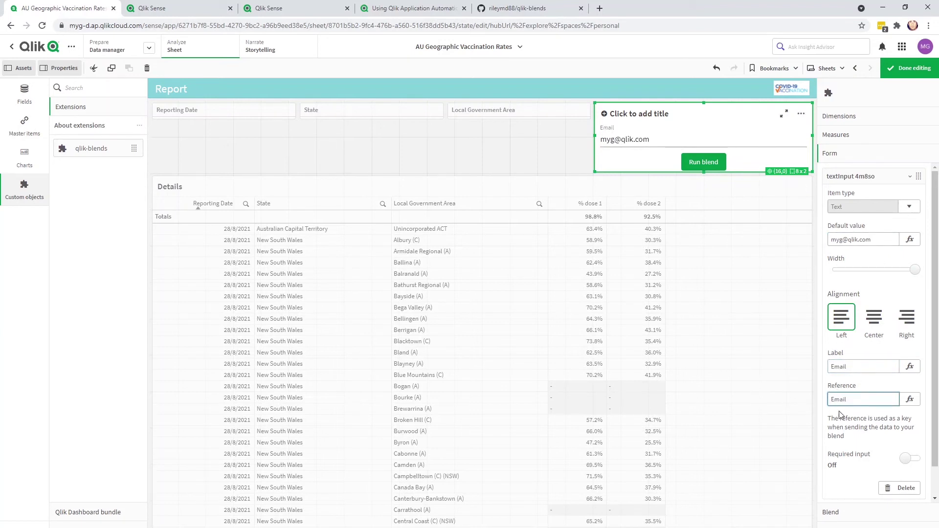
left_click(854, 419)
left_click(837, 401)
left_click(909, 459)
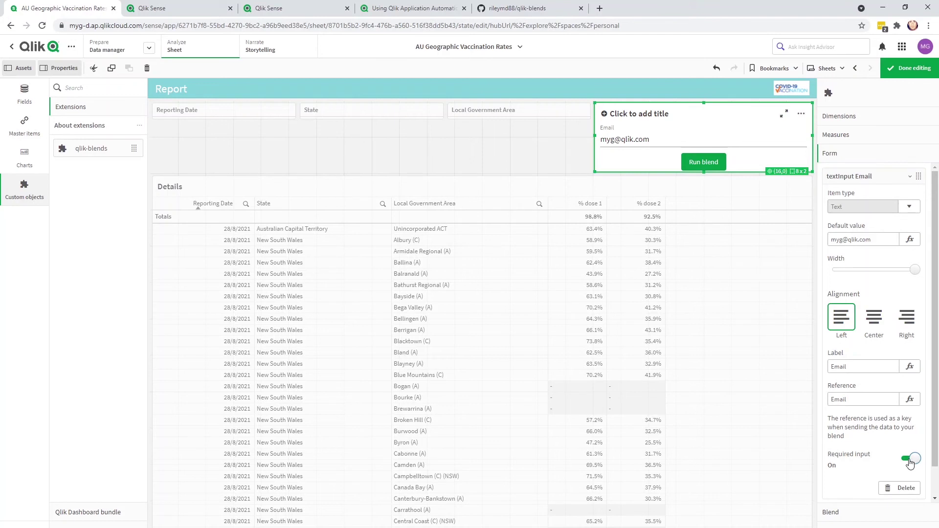
scroll(907, 461, "down", 1)
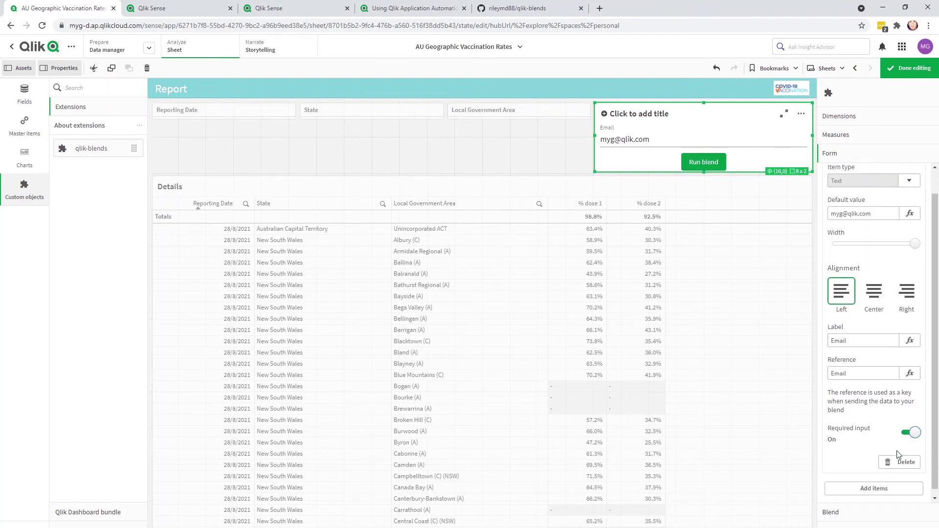
- Set the button label to 'Generate Report' and loading message to 'Generating Report...'
scroll(870, 404, "down", 3)
left_click(870, 405)
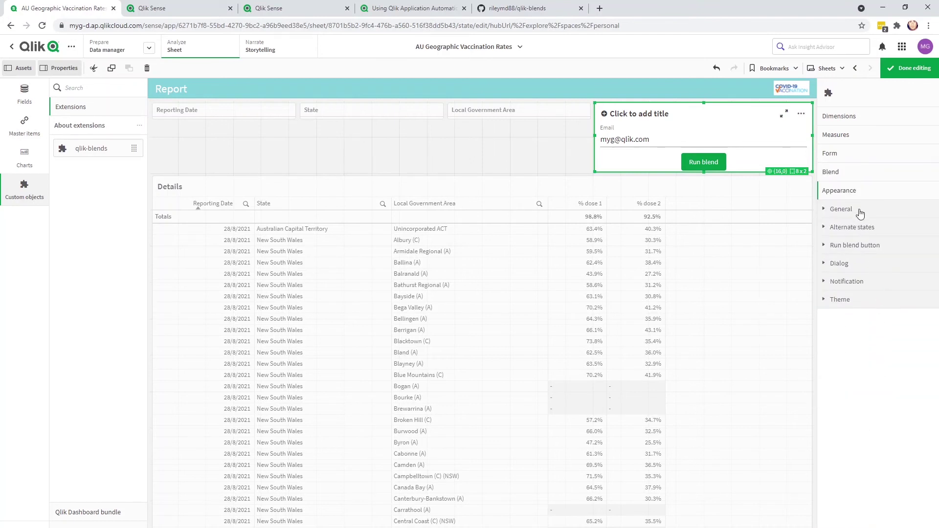
left_click(854, 245)
type("Generate Report")
key("Tab")
key("Tab")
type("Generating Report...")
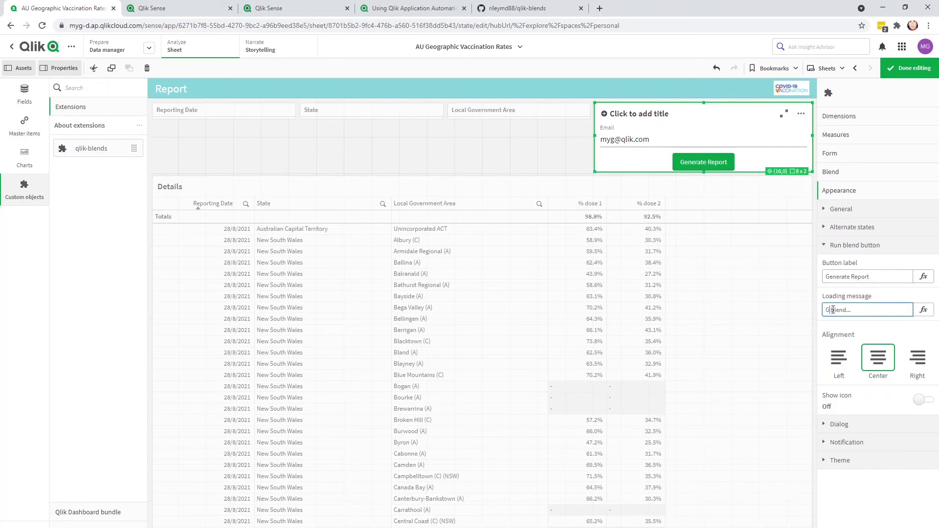
- Enable the input dialog with the title 'Please enter your email'
left_click(839, 424)
left_click(917, 382)
left_click_drag(861, 421, 748, 421)
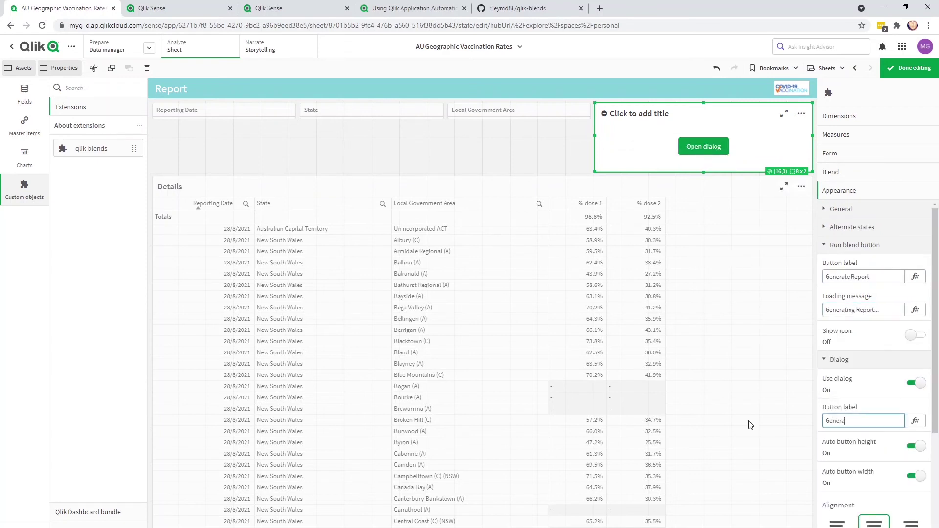
type("Please enter your email")
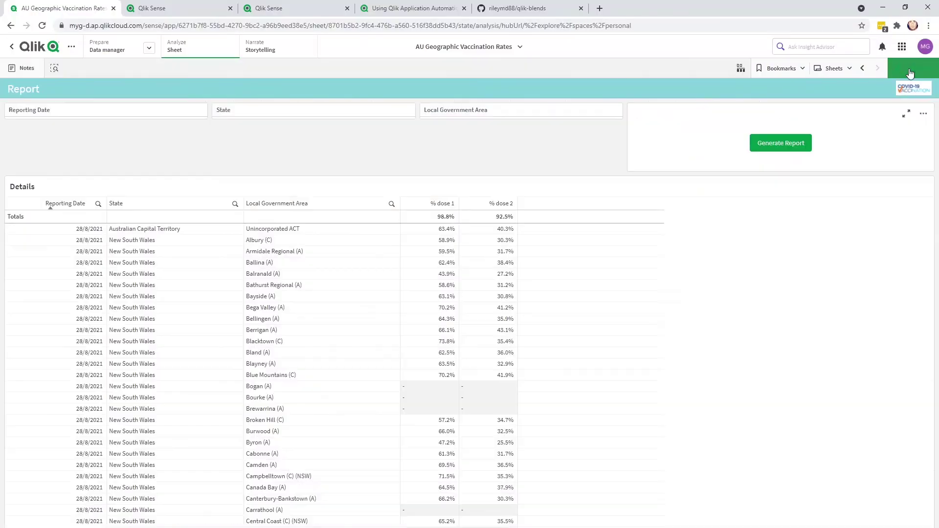
- Filter to 28/8/2021 and Northern Territory, then generate a report through the email dialog
left_click(165, 112)
left_click(142, 180)
left_click(148, 136)
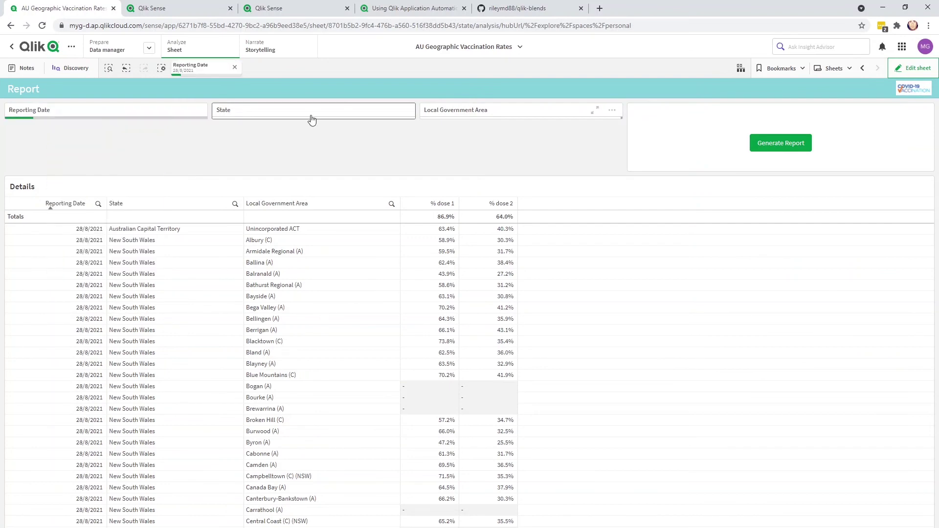
left_click(310, 118)
left_click(282, 203)
left_click(356, 136)
left_click(776, 143)
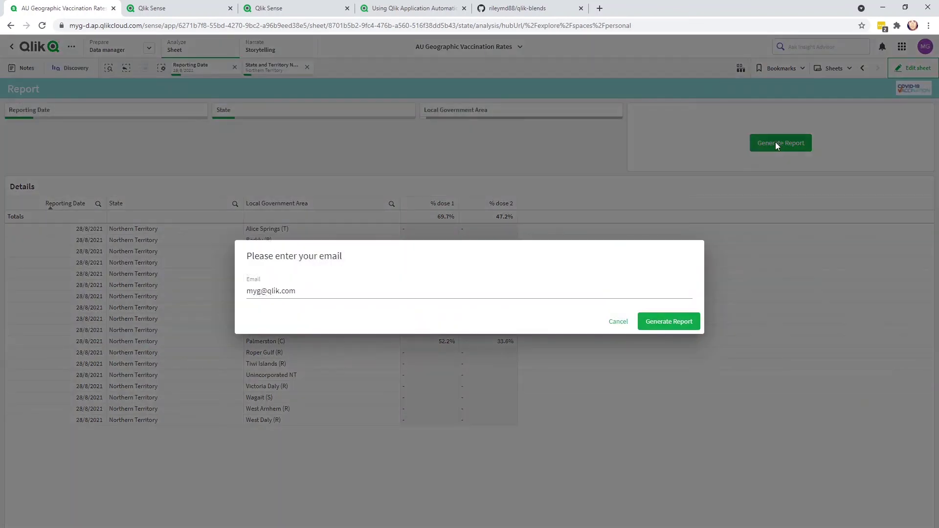
left_click(674, 323)
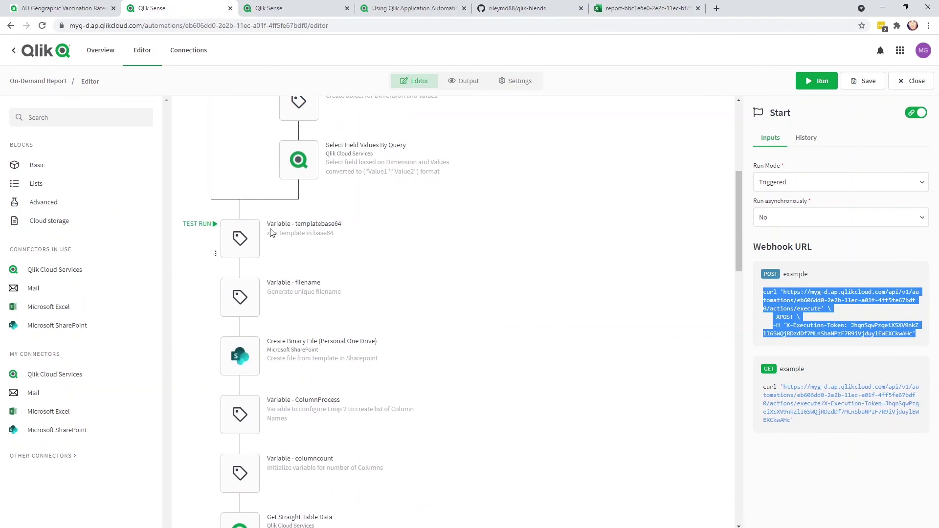
- Review the templatebase64, Create Sharing Link, Send Sharing Invitation and Send Mail block inputs
left_click(241, 238)
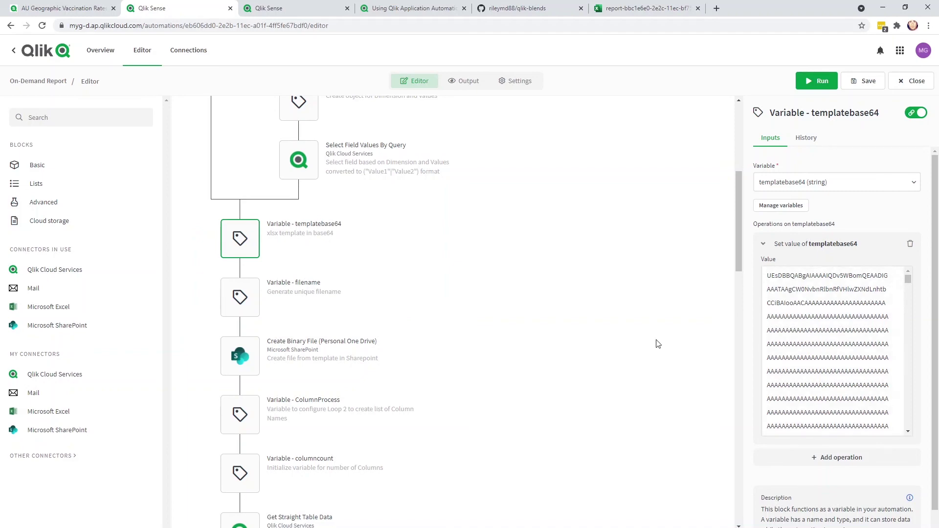
scroll(630, 313, "down", 8)
scroll(629, 314, "down", 10)
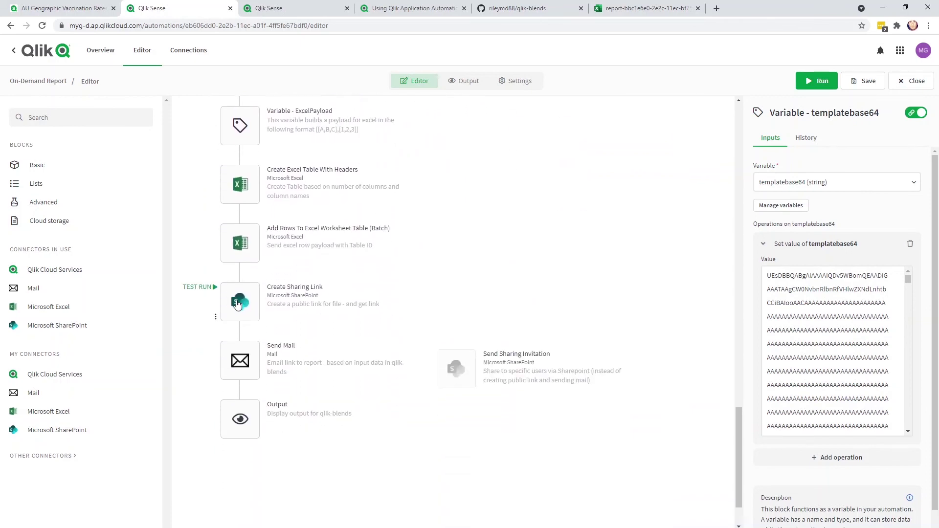
left_click(238, 304)
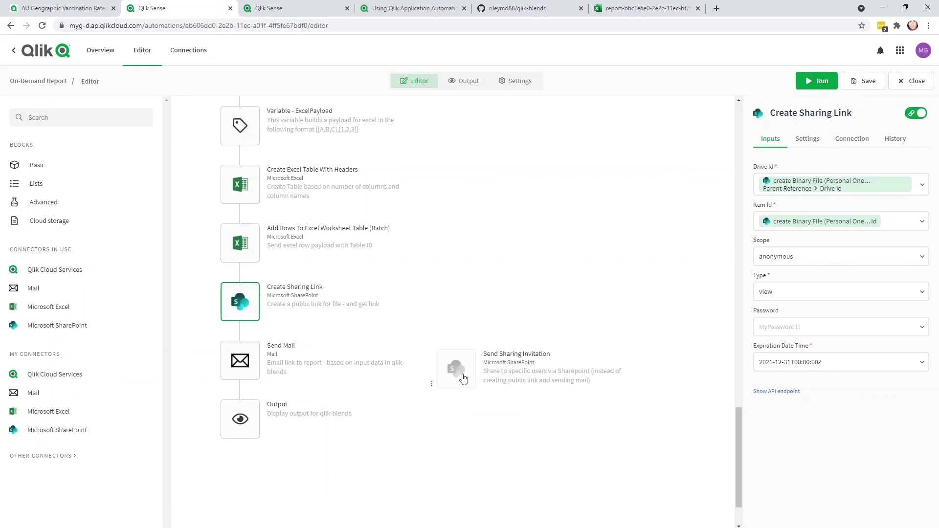
left_click(550, 380)
scroll(346, 369, "down", 1)
left_click(232, 300)
scroll(826, 391, "down", 5)
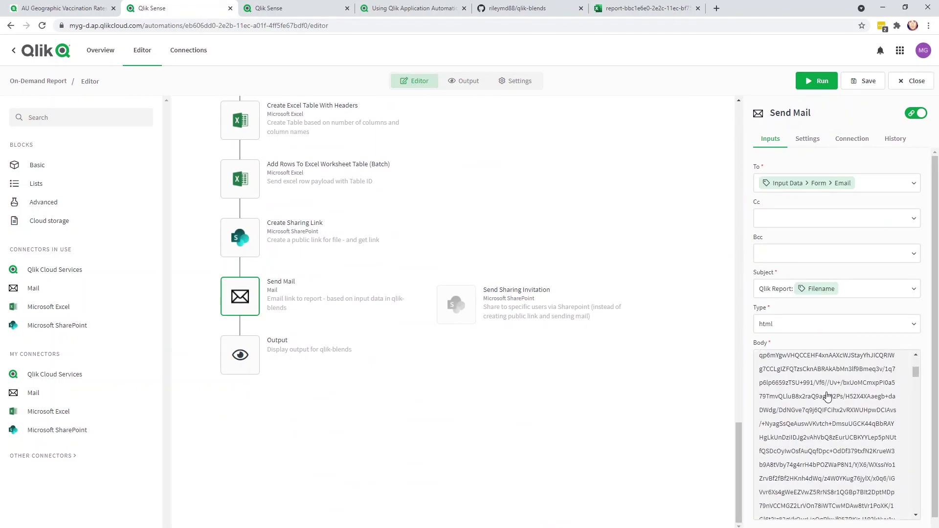
scroll(826, 389, "down", 5)
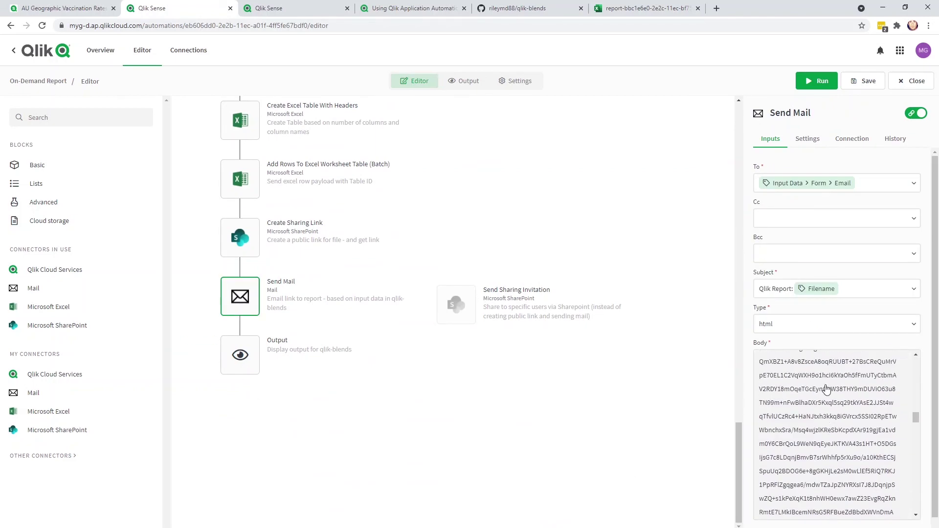